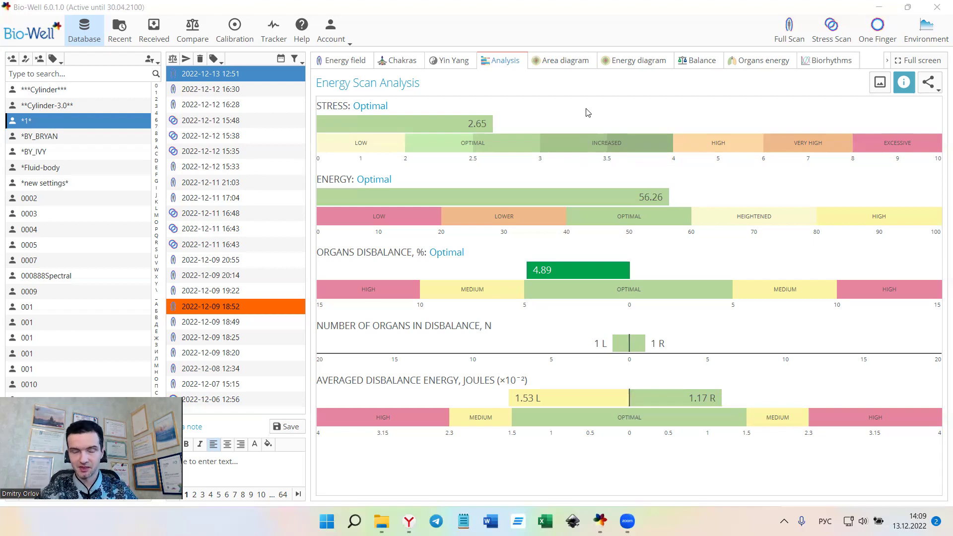
click(342, 62)
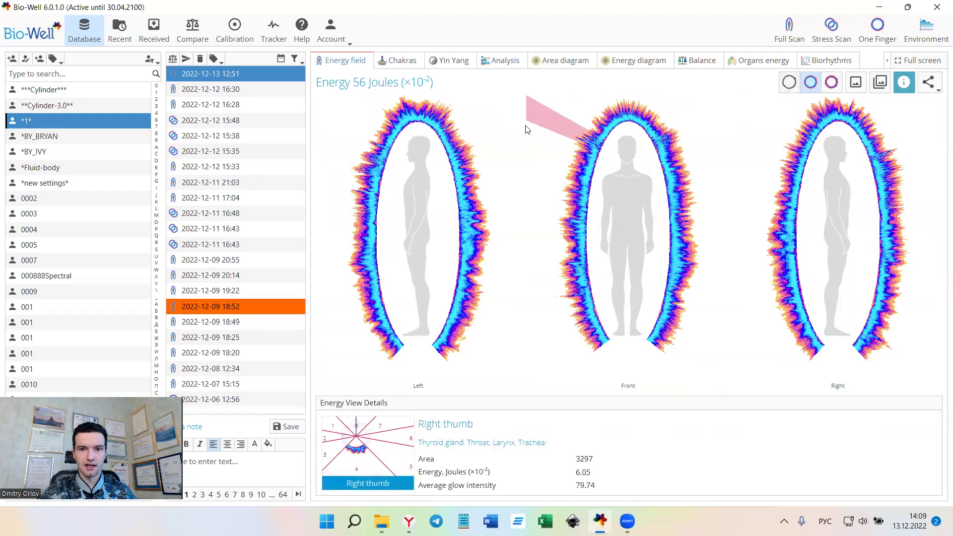
mouse_move(368, 259)
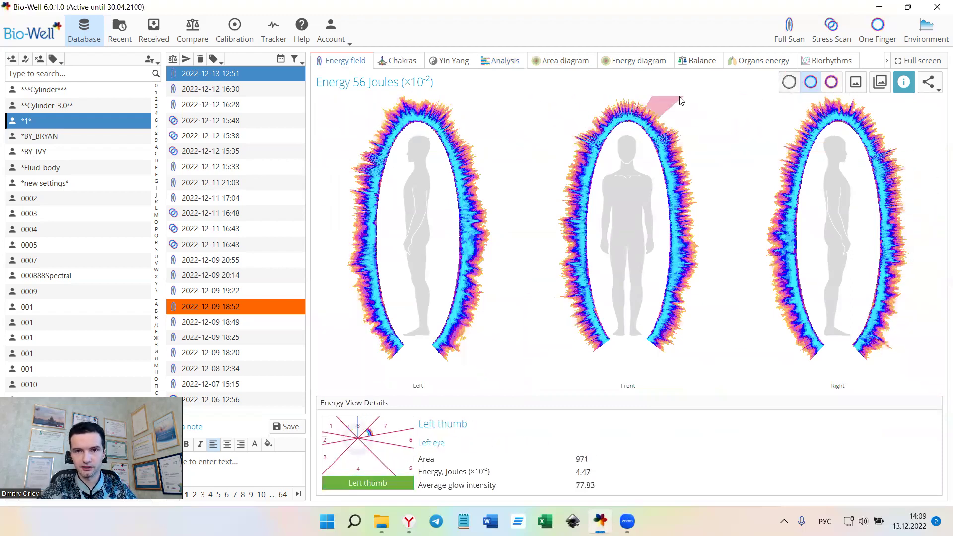
click(918, 61)
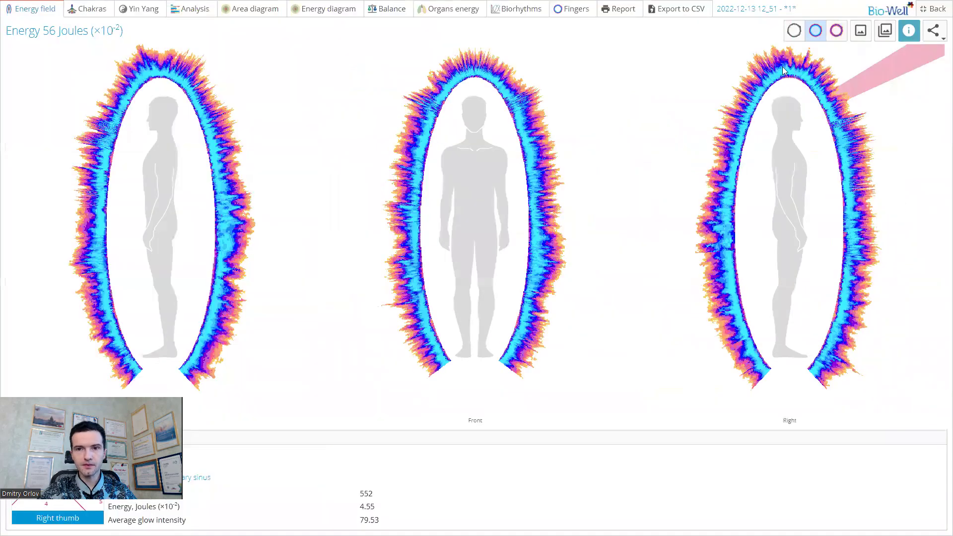
- Compare the energy field's original greyscale image with the standard coloured one, and finish on the palette with red highlights
click(794, 31)
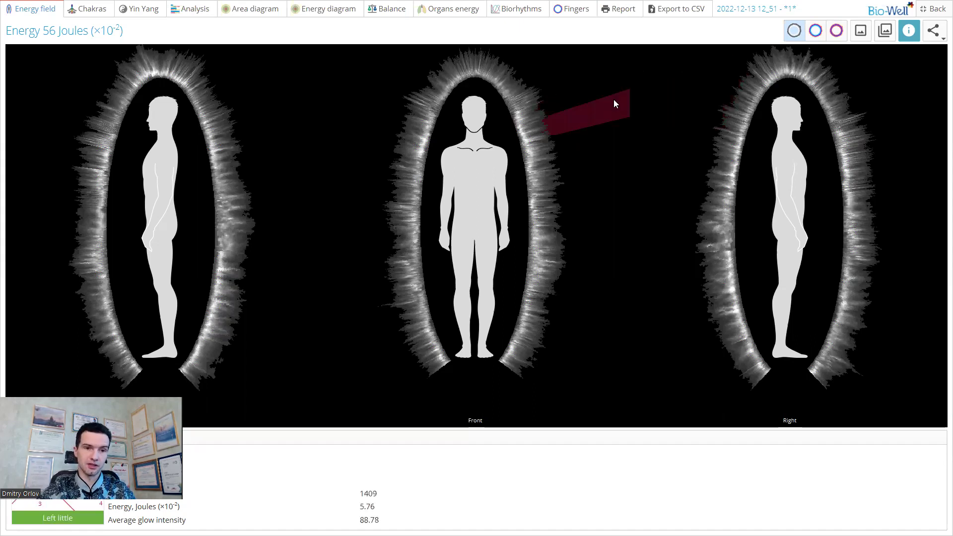
click(815, 32)
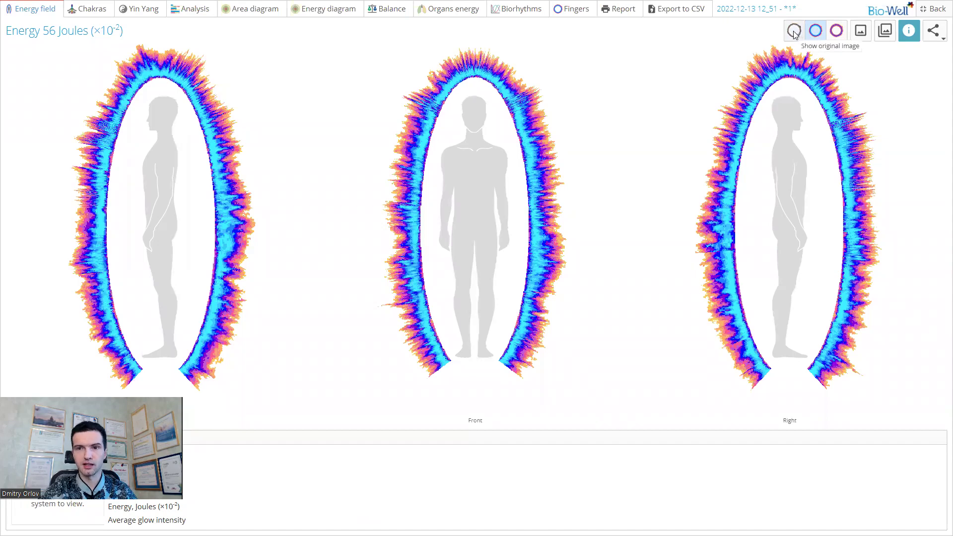
click(794, 31)
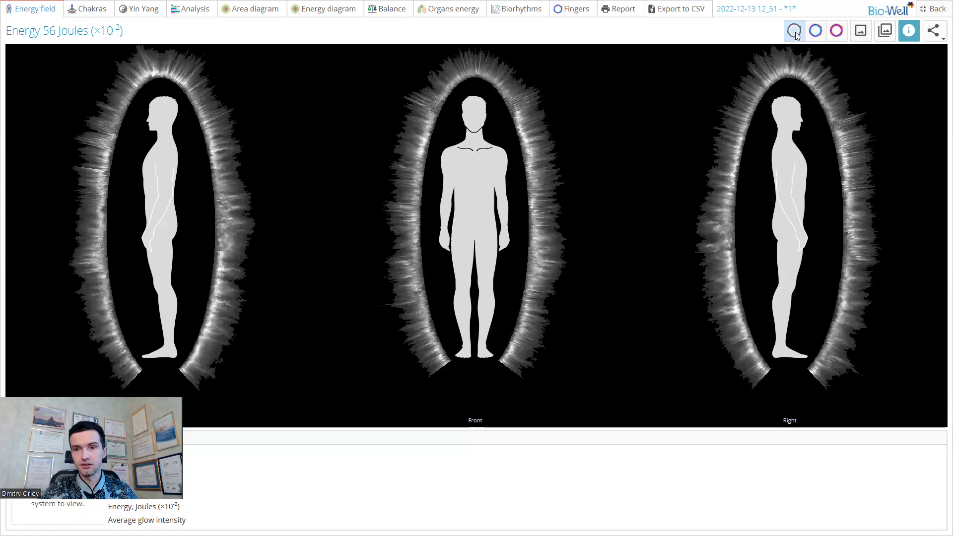
click(835, 32)
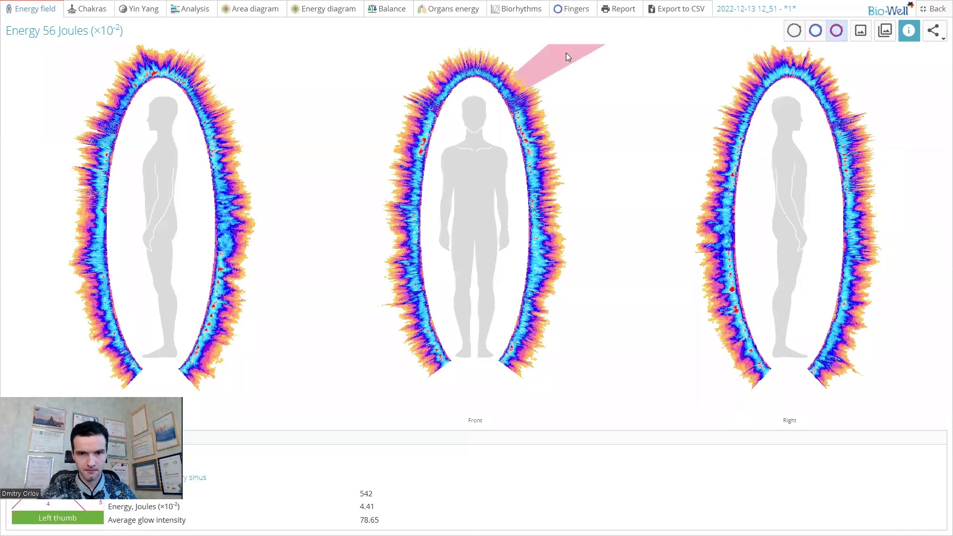
- Open the right little finger's details from the Heart sector of the front energy field and show all sectors
click(417, 156)
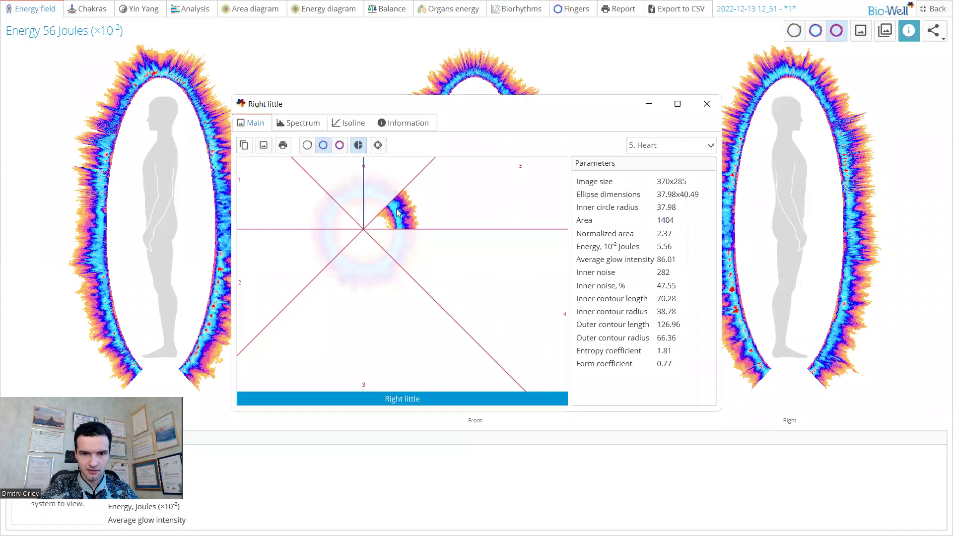
click(668, 147)
click(641, 160)
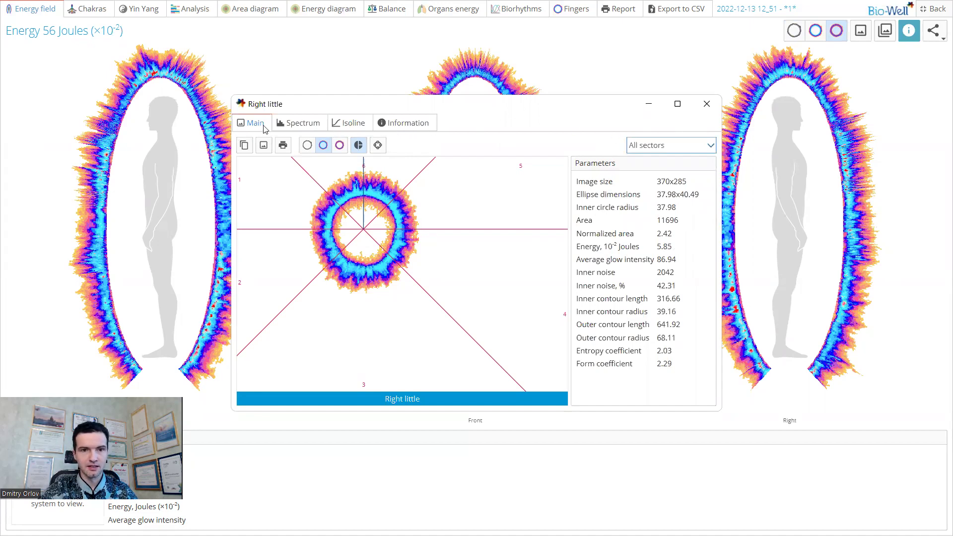
- Examine the right little finger's intensity spectrum in the standard palette and in the palette with red highlights
click(298, 124)
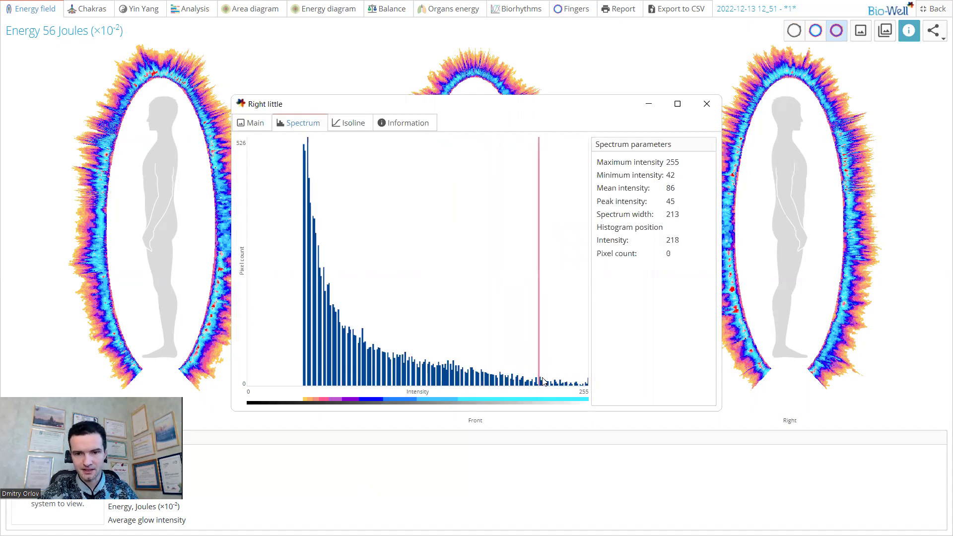
click(255, 124)
click(340, 146)
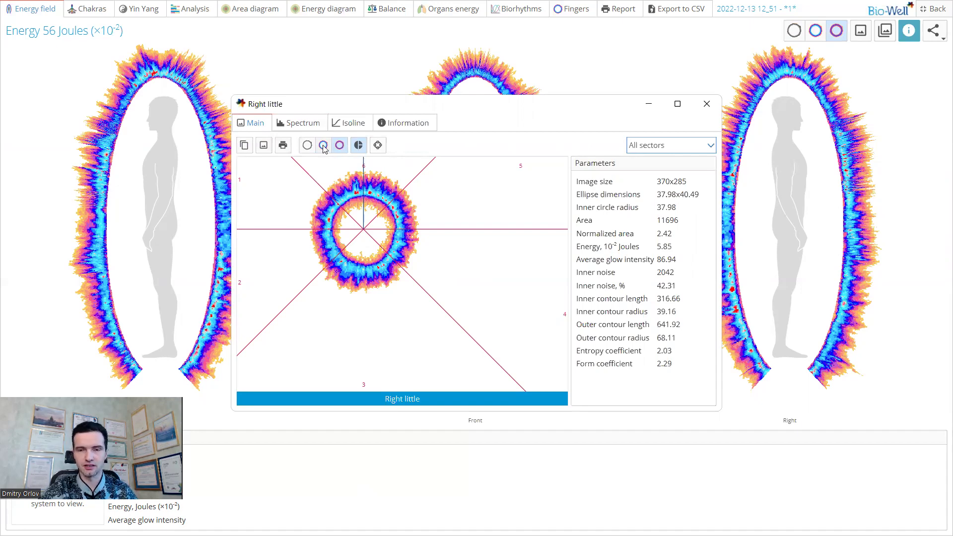
click(299, 123)
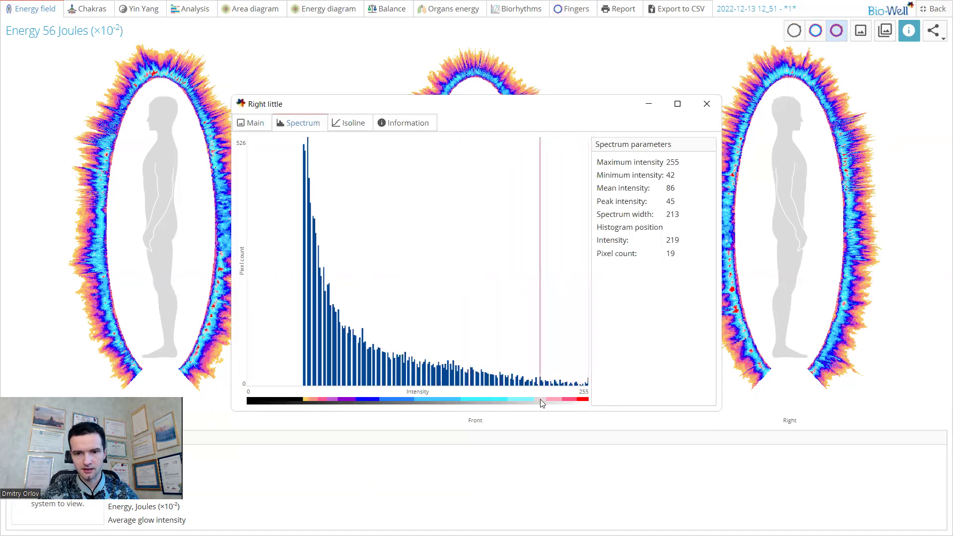
click(254, 123)
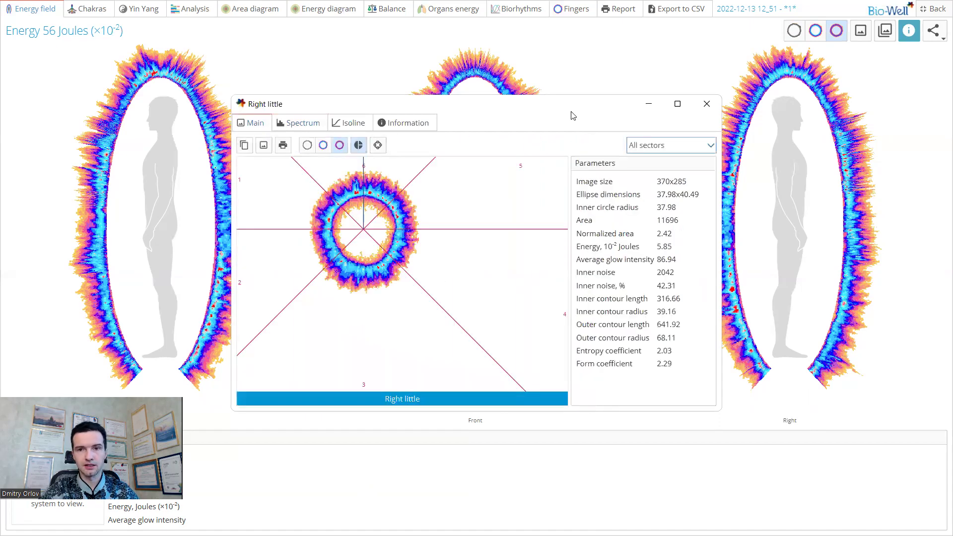
- Close the right little finger's details and inspect the Right ring and Right middle sectors of the front energy field
drag(676, 111, 680, 113)
click(442, 186)
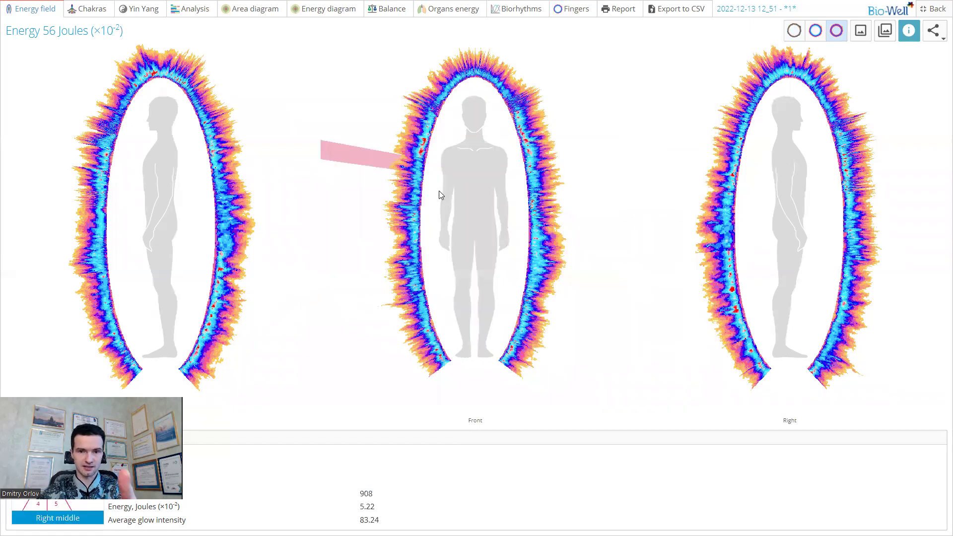
click(439, 191)
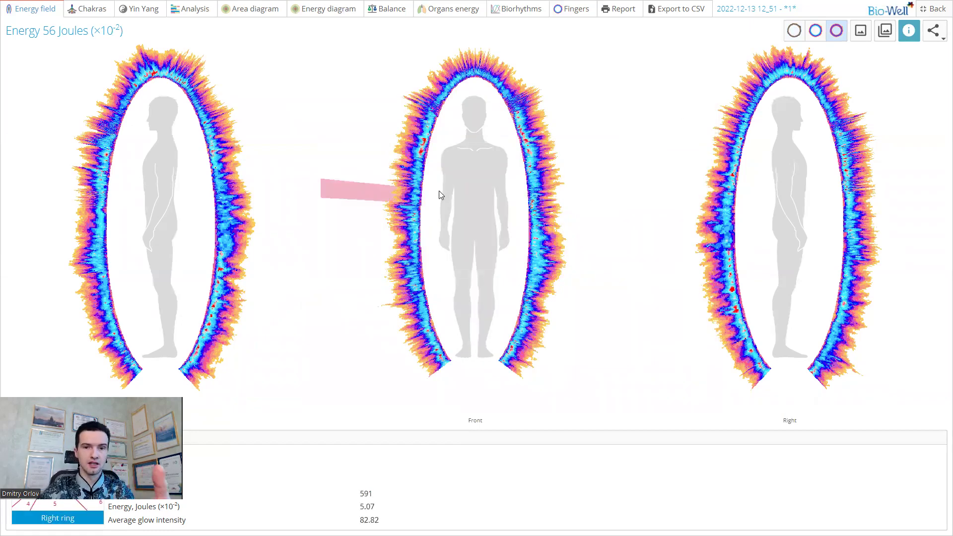
click(423, 180)
click(411, 168)
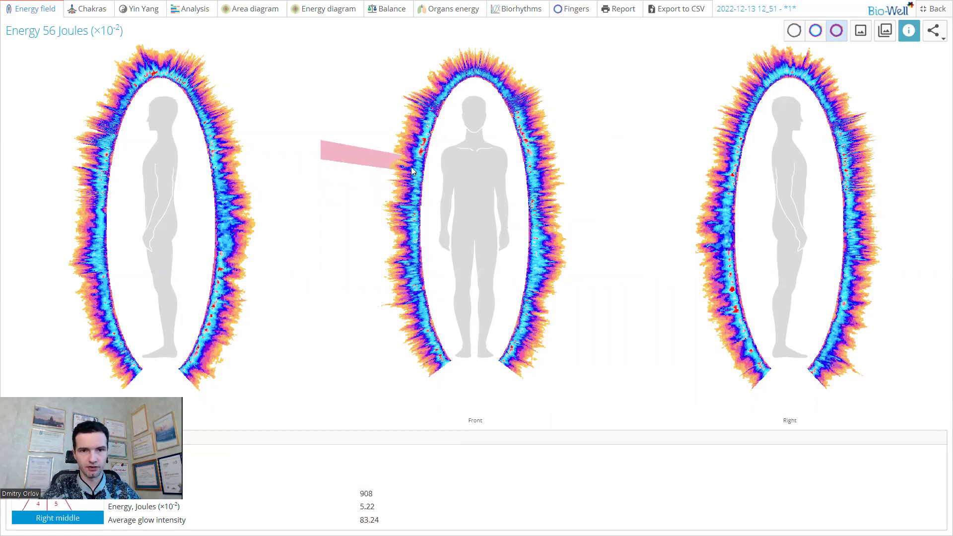
- View all ten finger images in the original greyscale and in the palette with red highlights
click(574, 11)
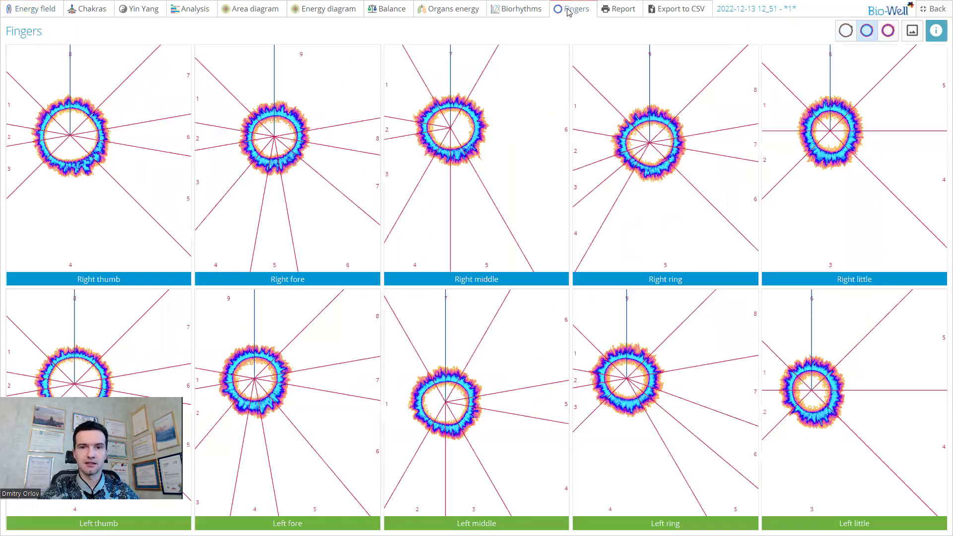
click(846, 31)
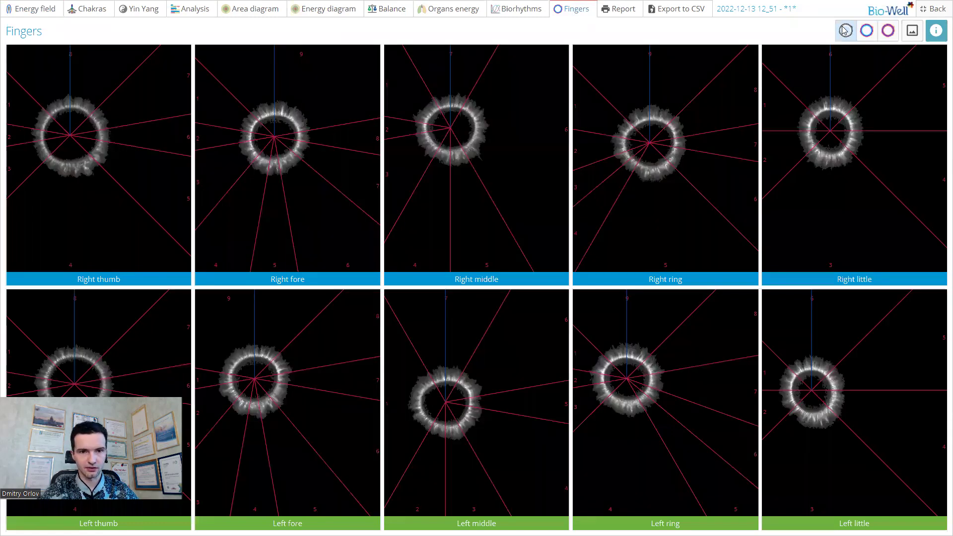
click(889, 31)
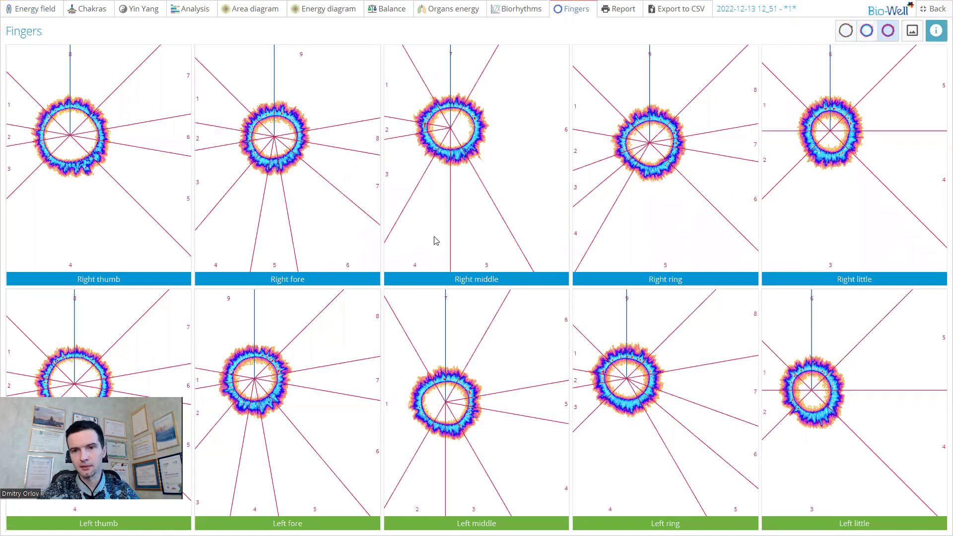
- Return to the Energy field view and show it in the standard coloured palette
click(32, 7)
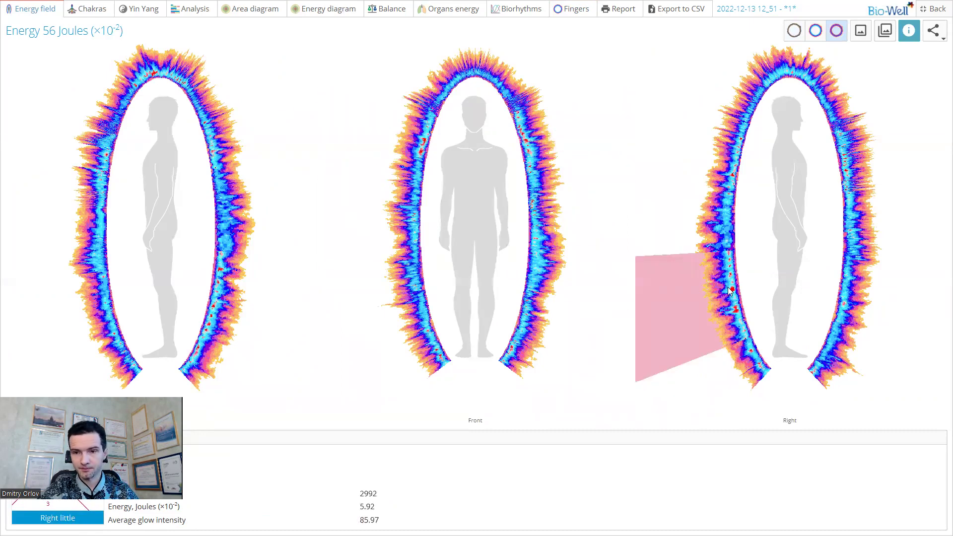
click(817, 31)
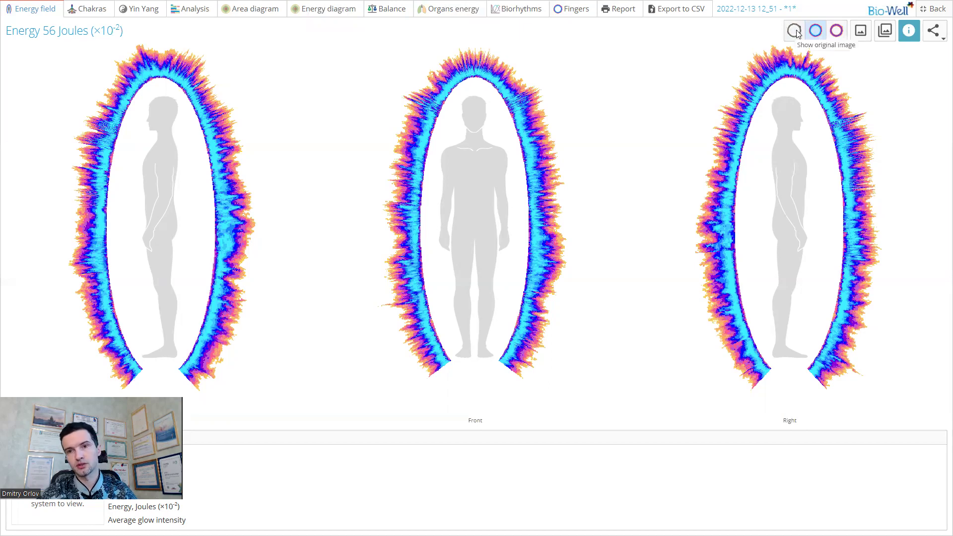
click(934, 9)
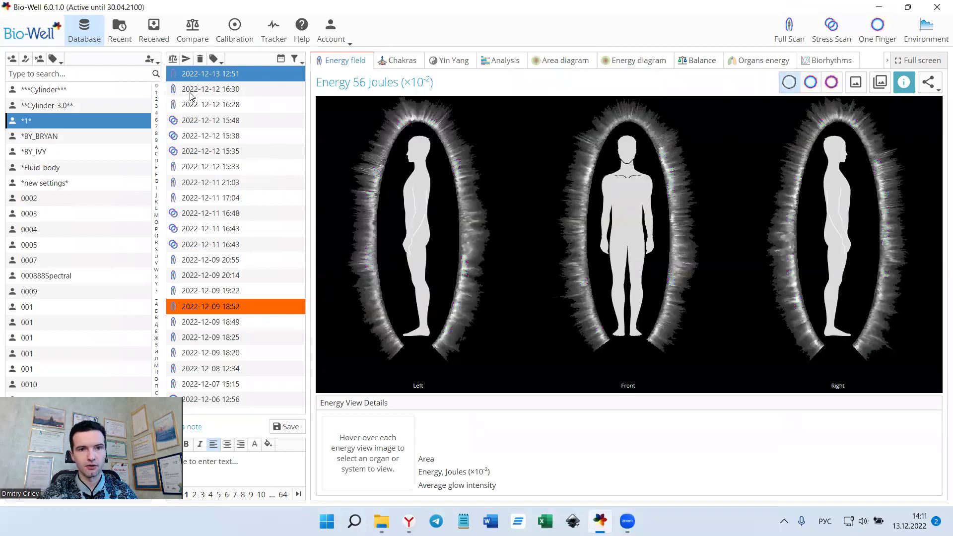
click(189, 93)
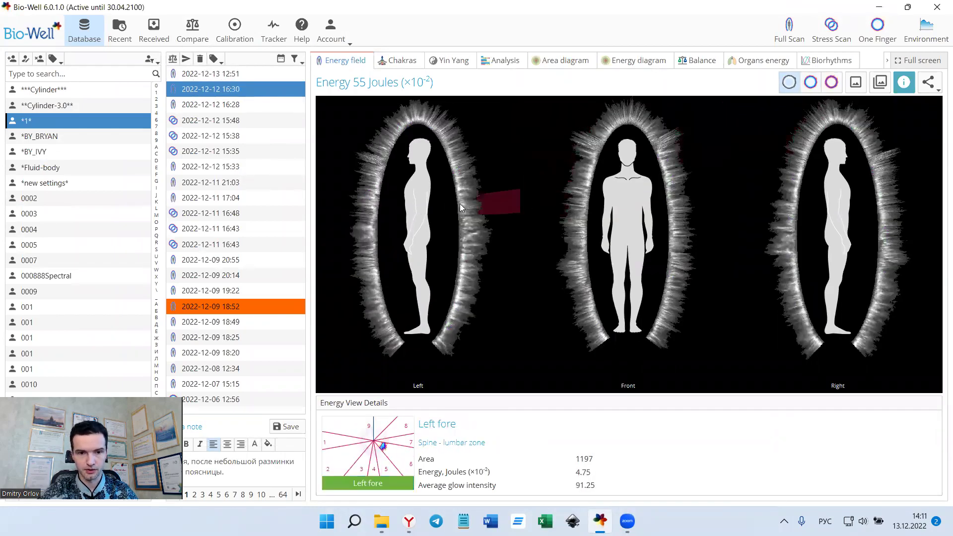
mouse_move(430, 277)
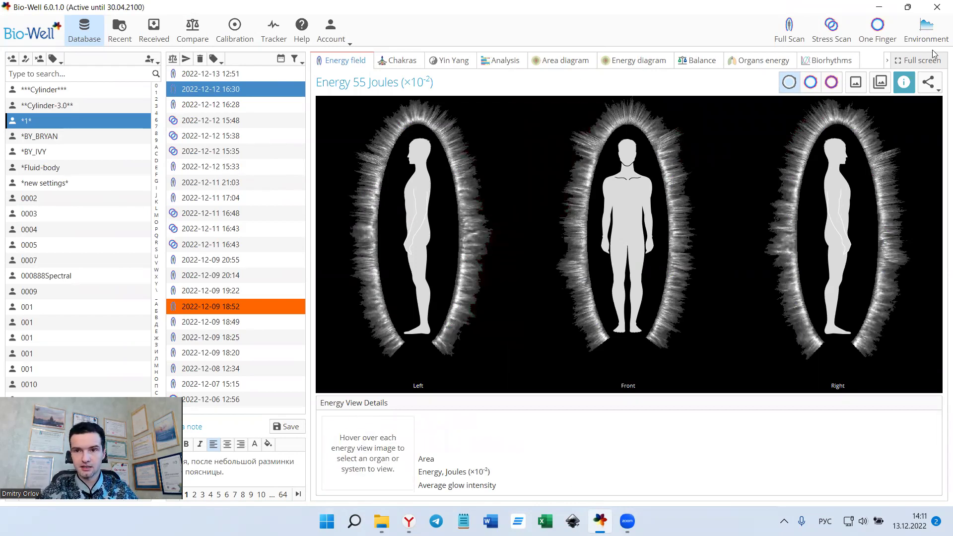
click(921, 60)
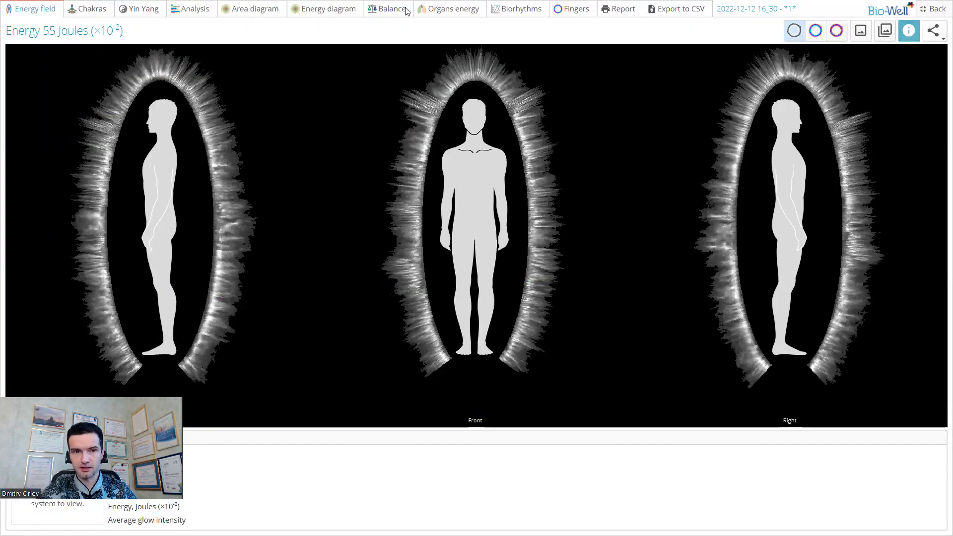
- Open the Chakras view, read its information text and close it
click(97, 11)
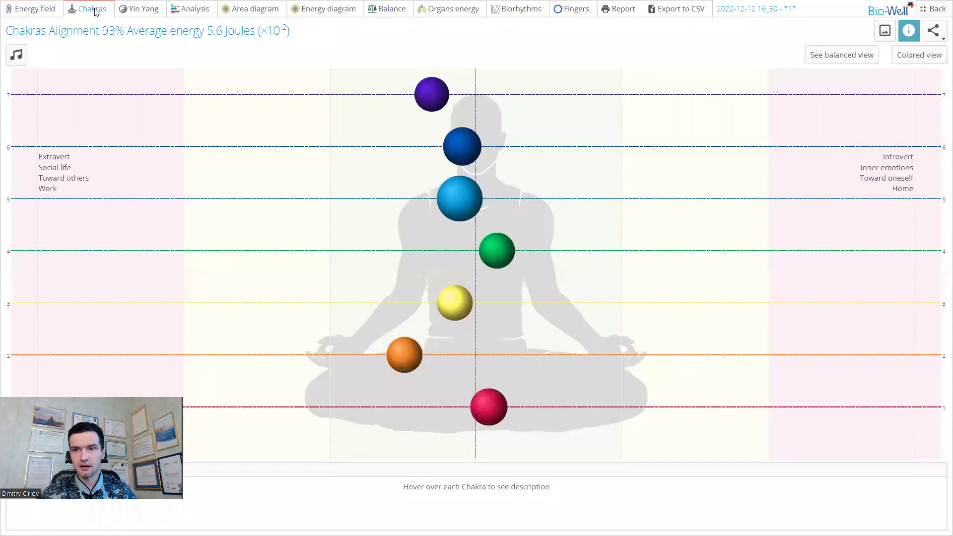
click(910, 32)
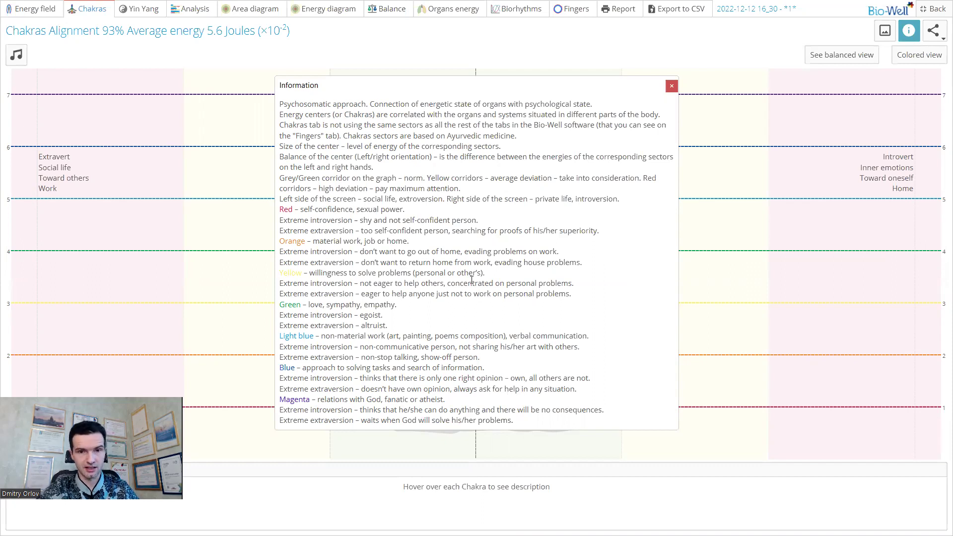
click(672, 87)
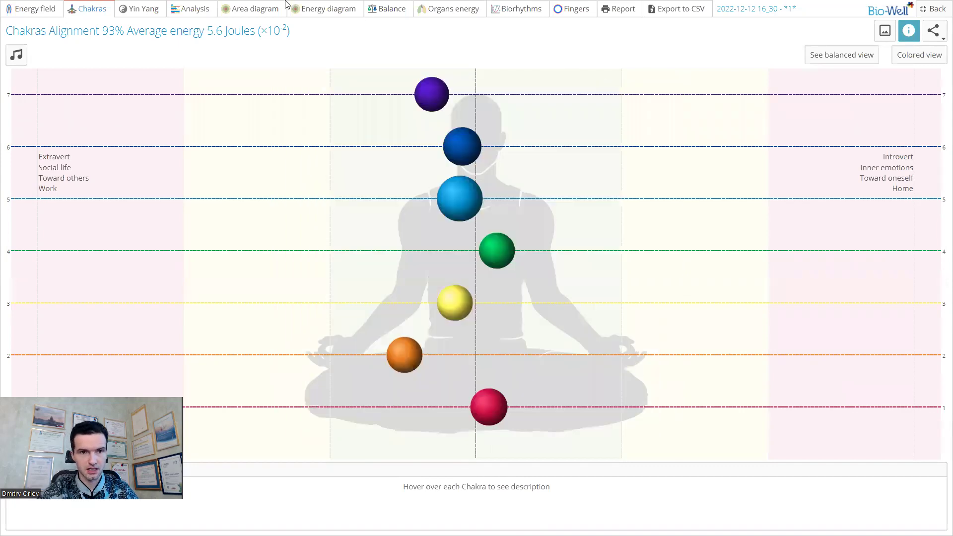
- Open the Yin Yang view, read its explanation of the energy meridians and close it
click(130, 10)
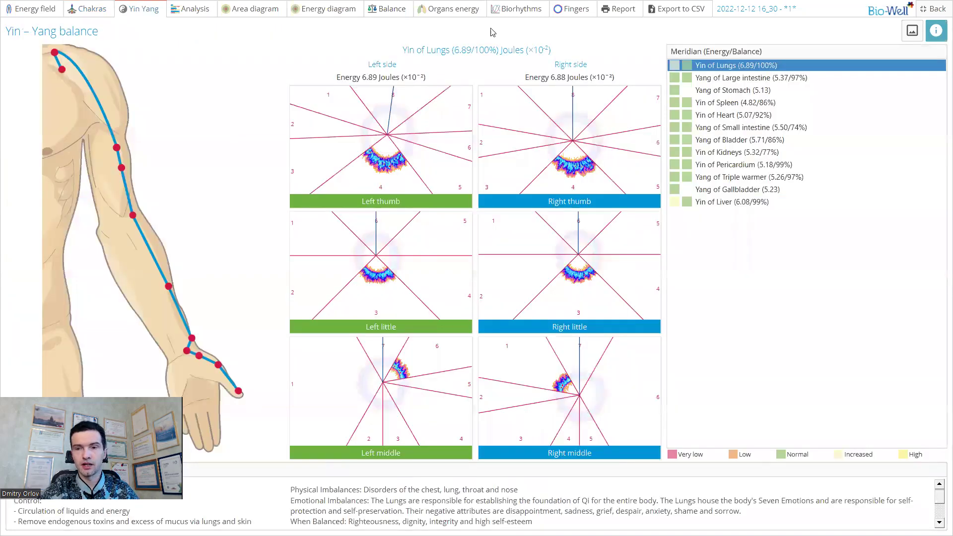
click(939, 30)
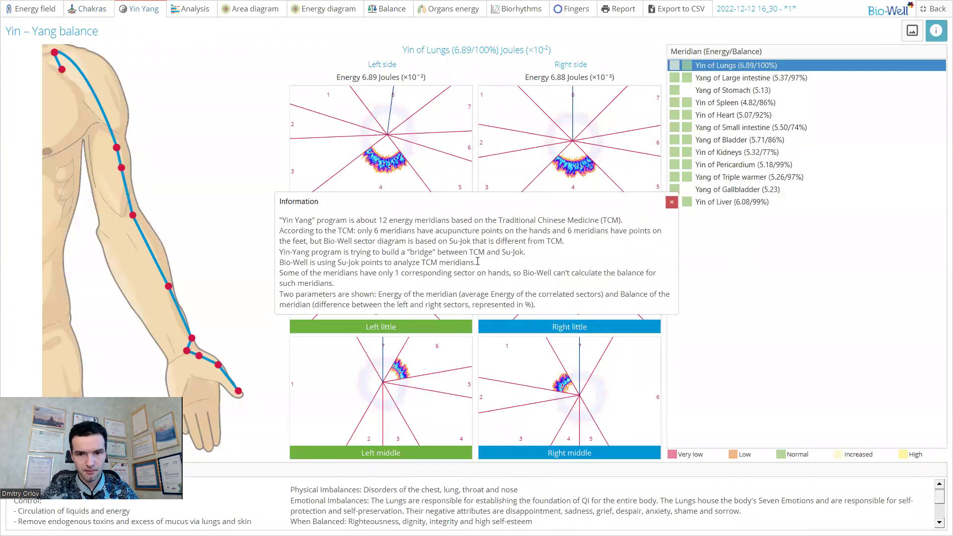
click(671, 201)
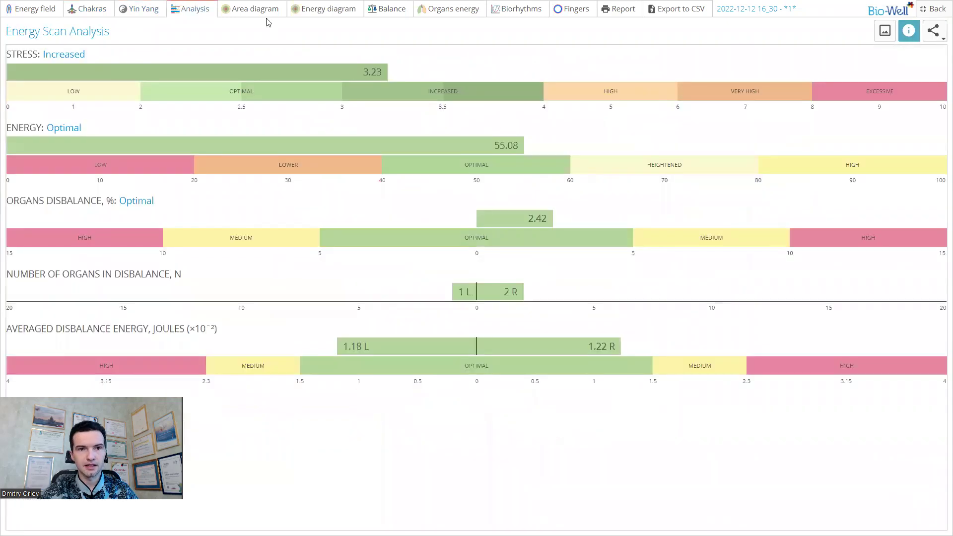
- Open the Energy Scan Analysis, read through its explanation of the stress, energy and disbalance parameters, and close it
click(178, 10)
click(909, 30)
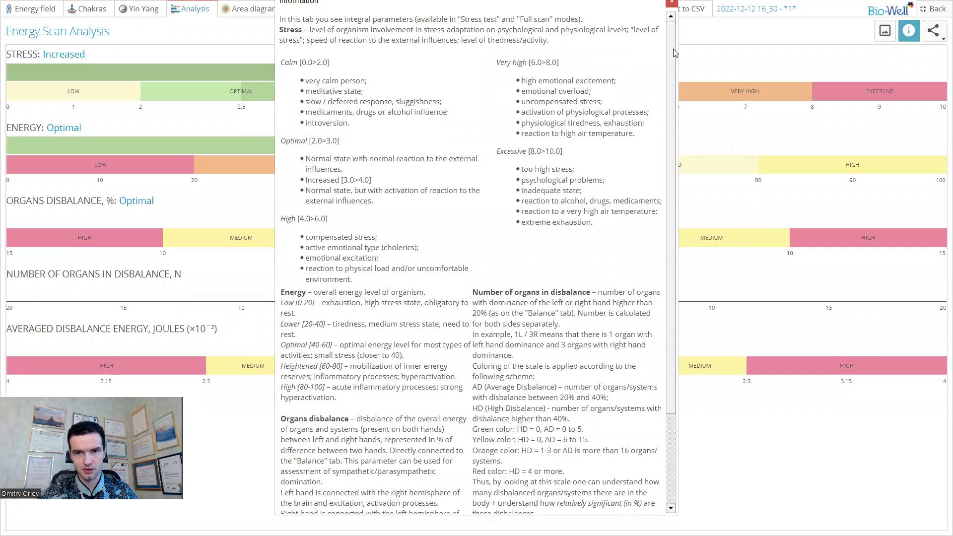
scroll(661, 222, down, 3)
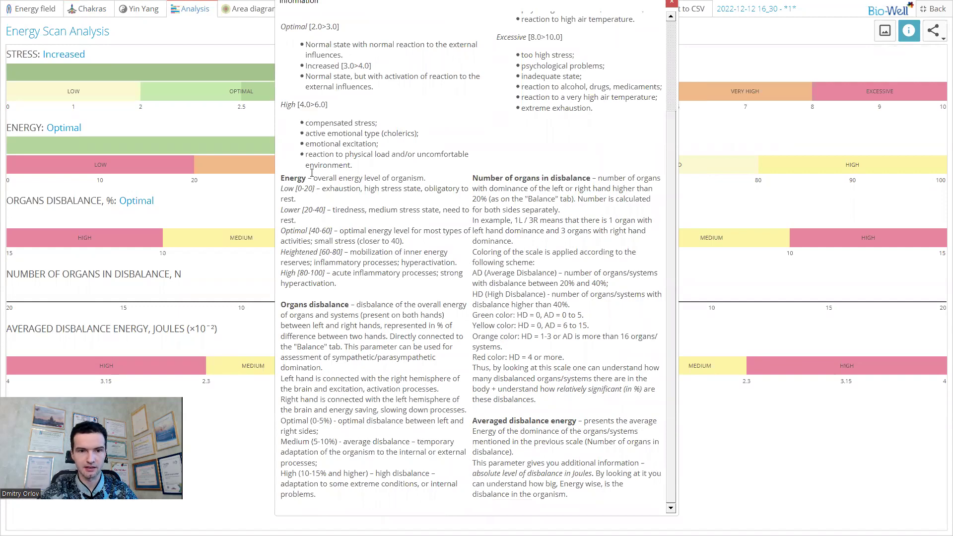
click(671, 3)
- Open the Area diagram view, read its explanation of disbalance and the integral area parameter, and close it
click(257, 12)
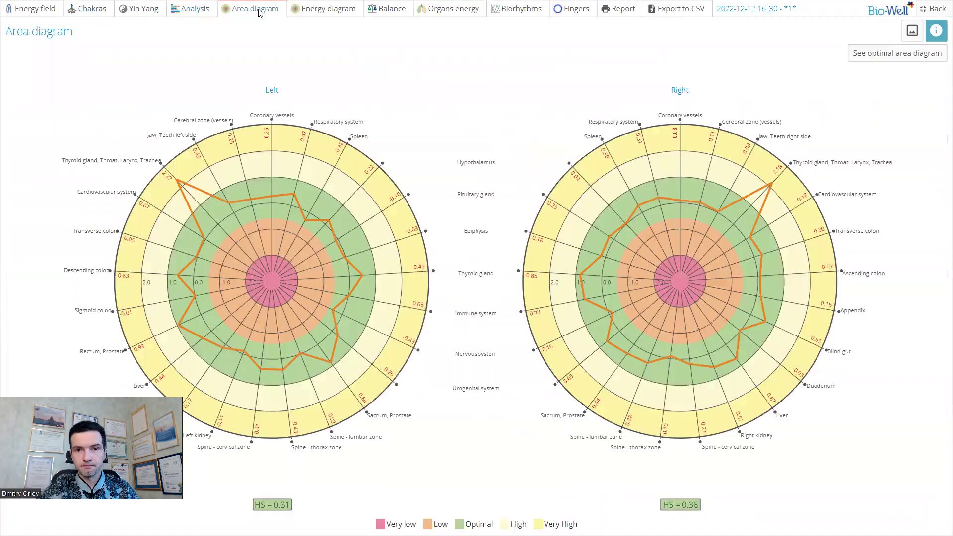
click(937, 30)
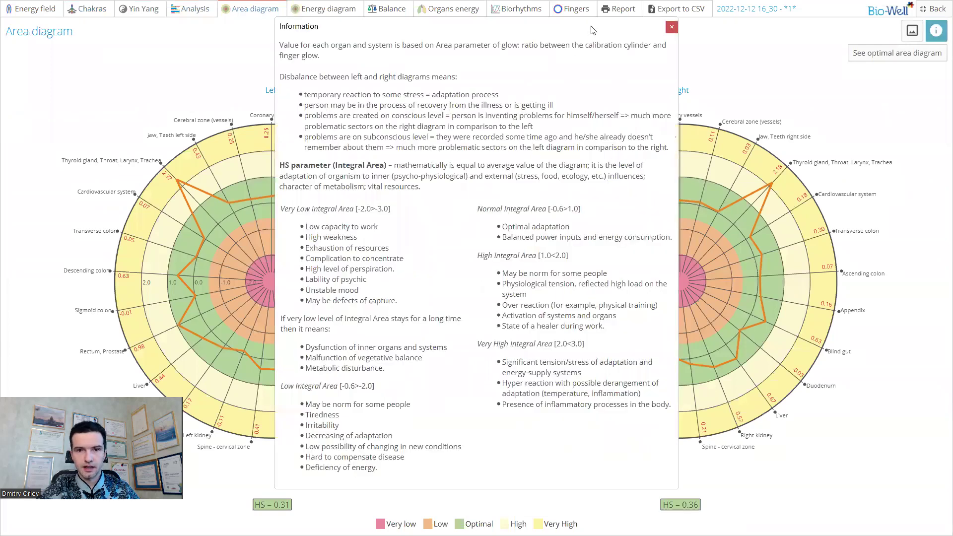
click(672, 26)
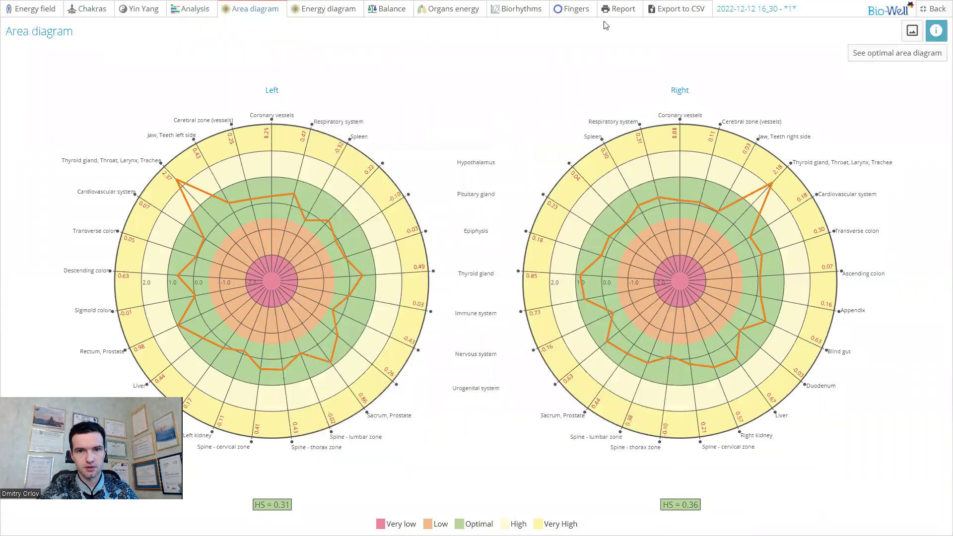
- Open the Organs energy view, read its information about the energy and balance values, and close it
click(434, 7)
click(937, 31)
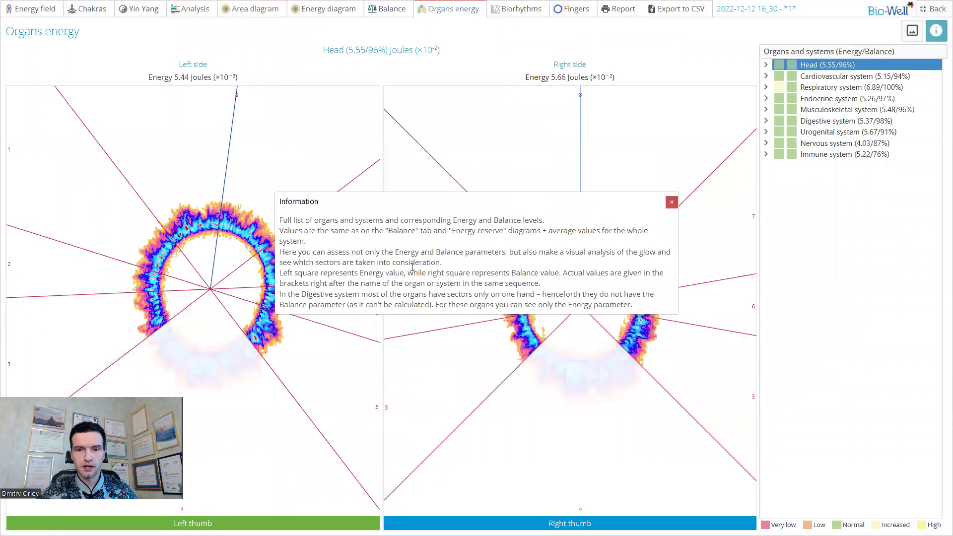
click(672, 202)
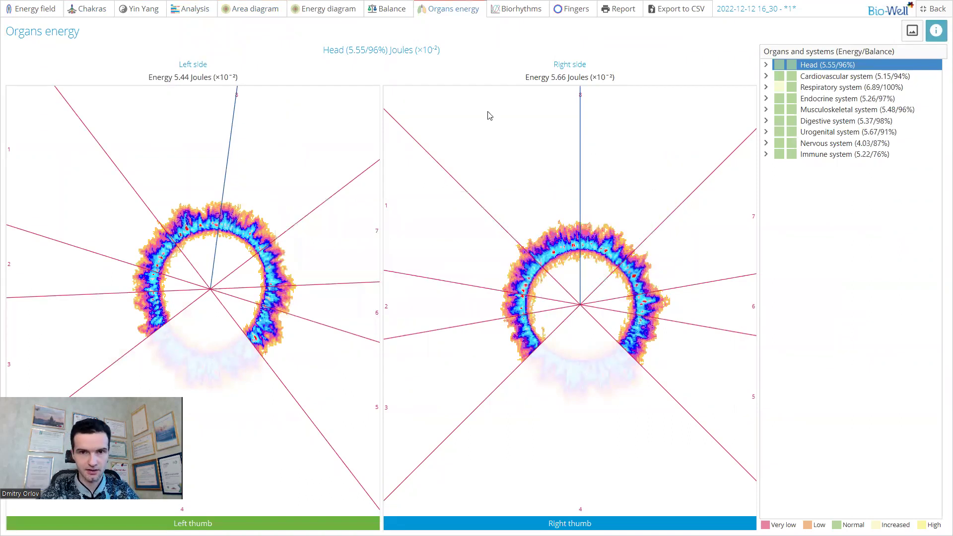
- Return to the Energy field view, read its information text, close it and leave full screen
click(28, 10)
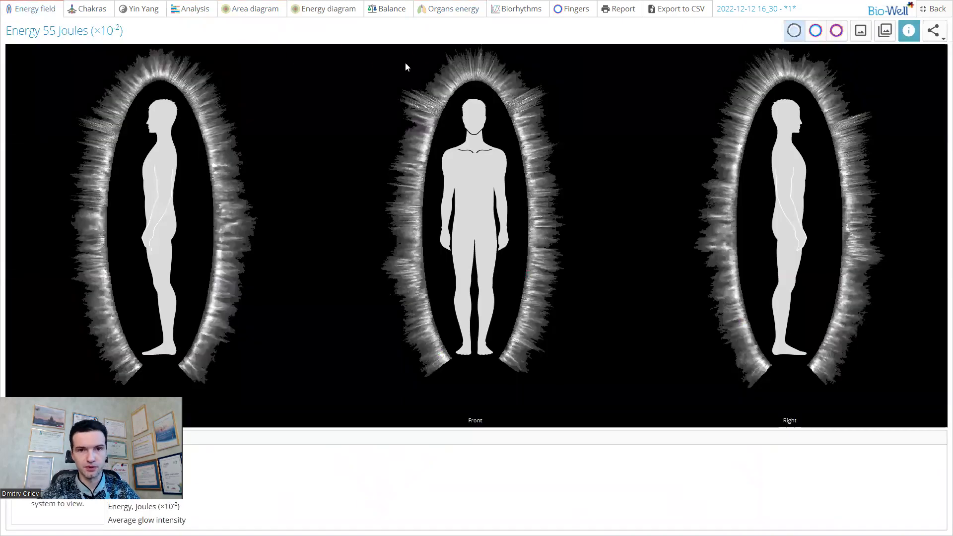
click(909, 30)
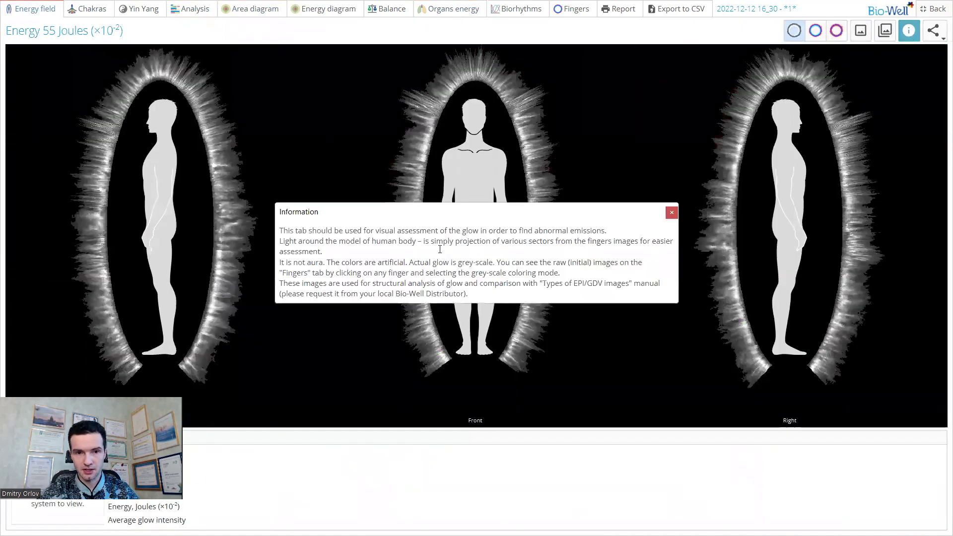
click(672, 214)
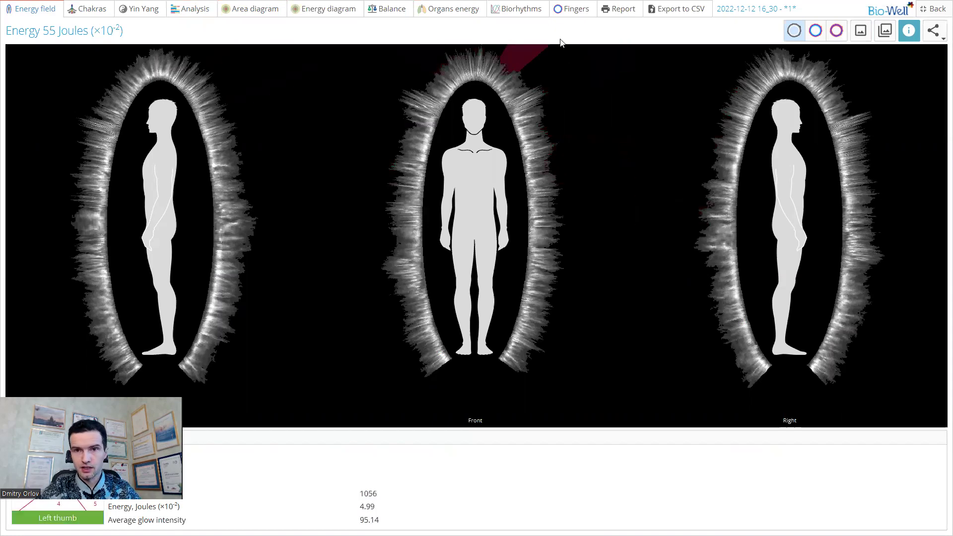
click(938, 8)
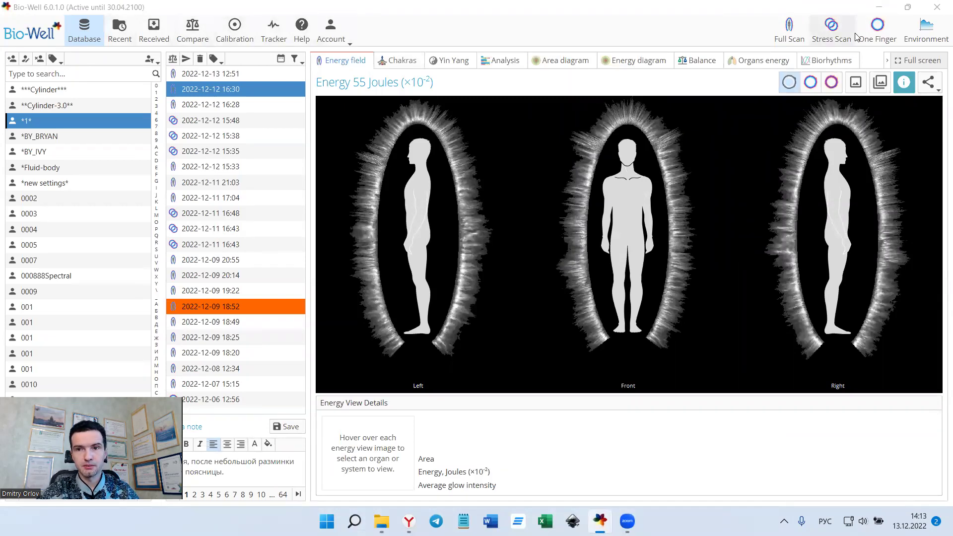
- Start a Full Scan and capture all five right-hand fingers, retaking the right thumb image
click(788, 31)
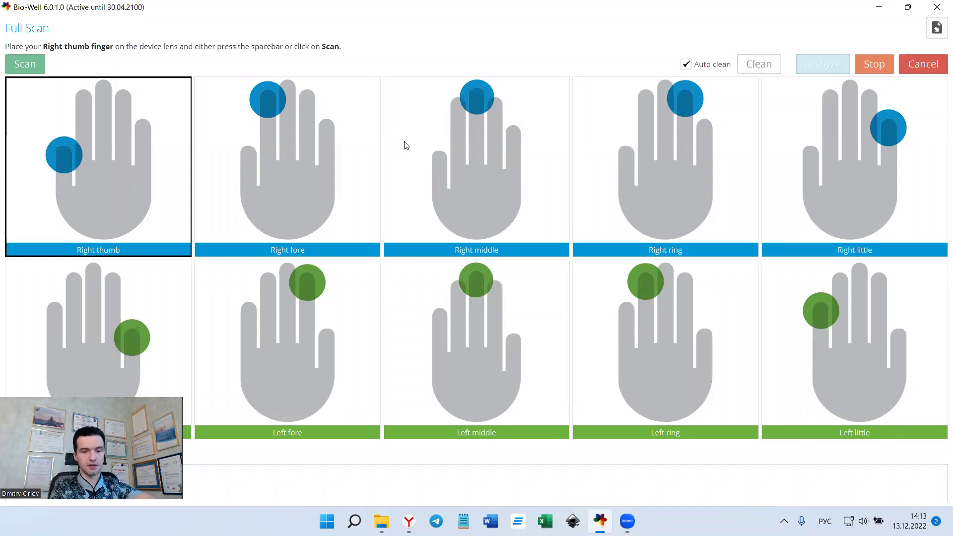
key(space)
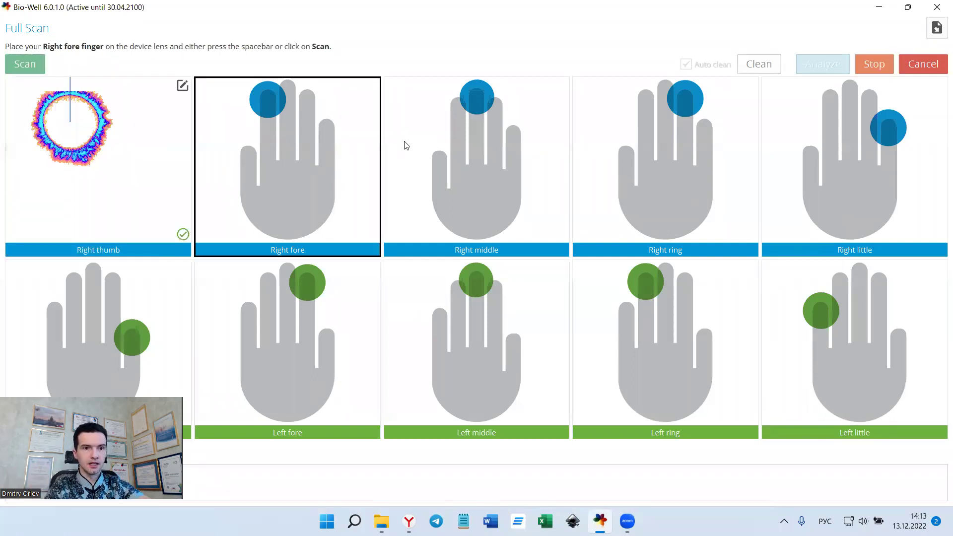
key(Left)
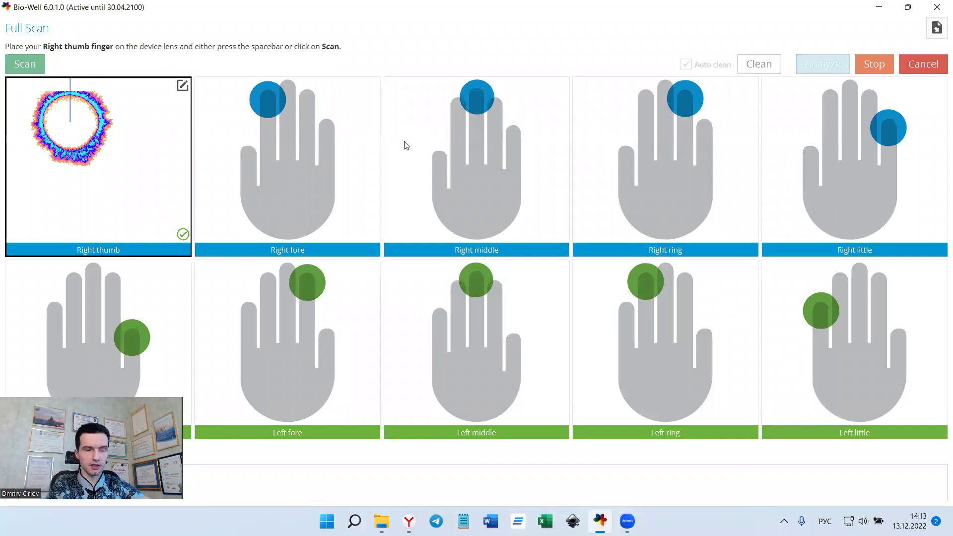
key(space)
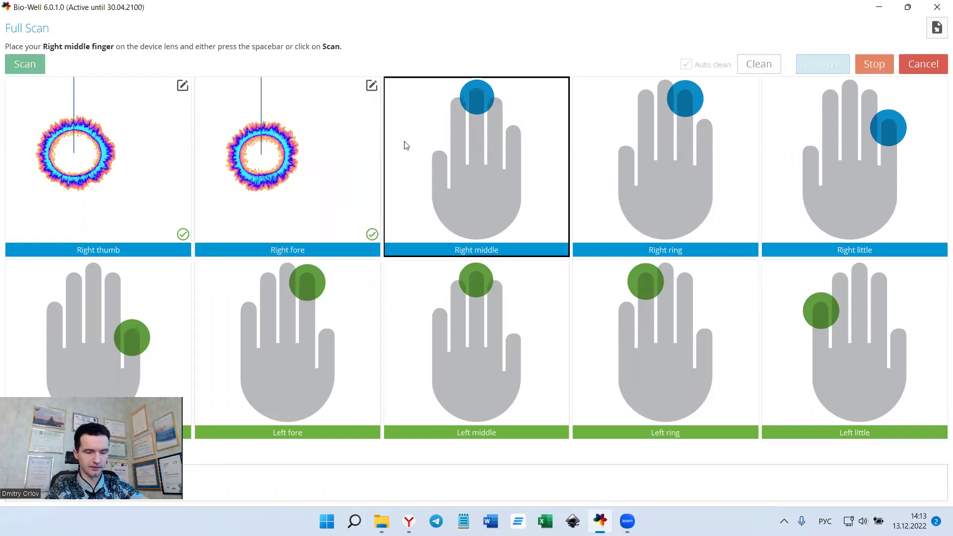
key(space)
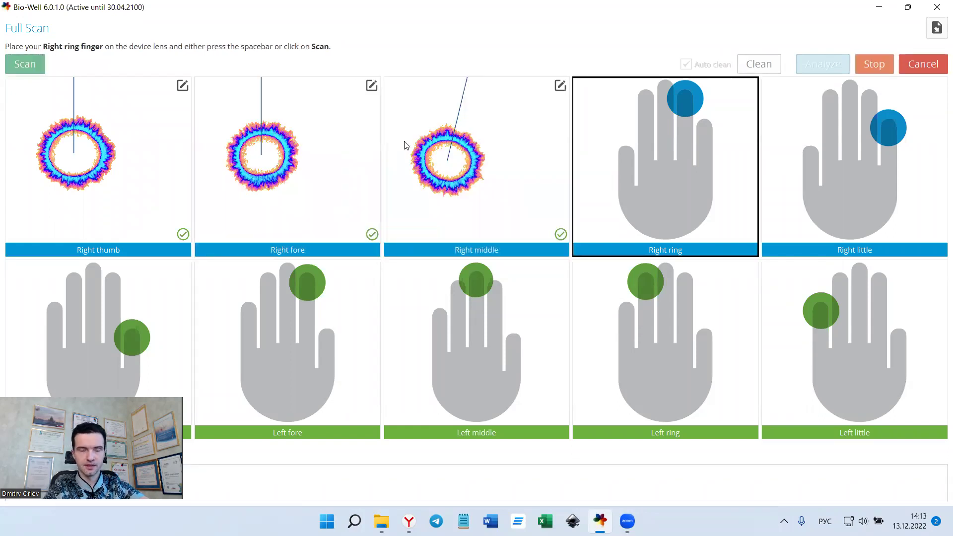
key(space)
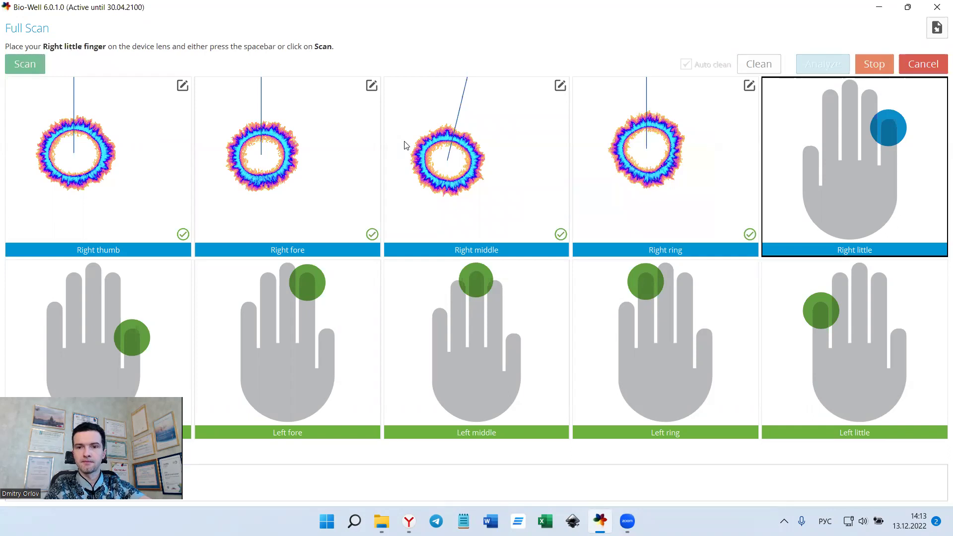
key(space)
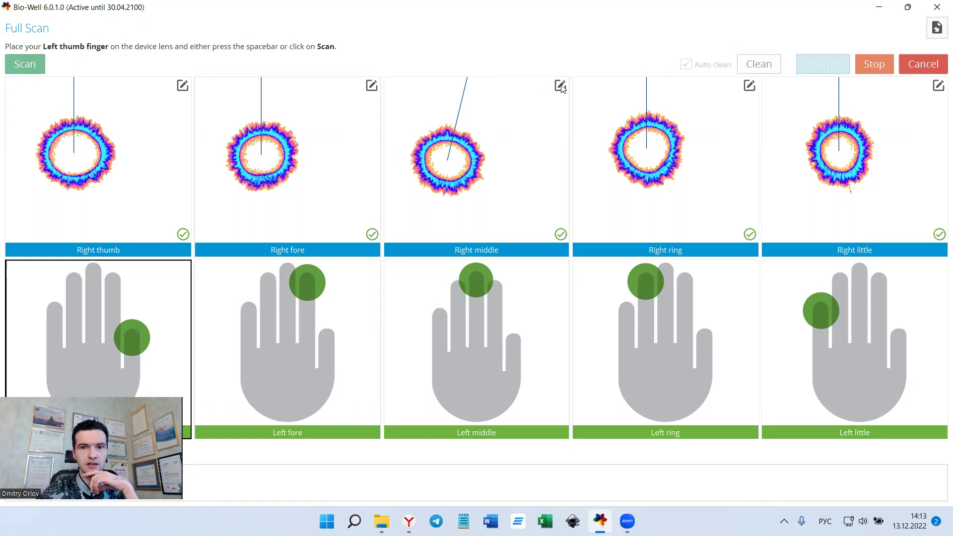
- Edit the right middle finger's image, rotating its ellipse and sector line clockwise in small adjustments, and save it
double_click(511, 128)
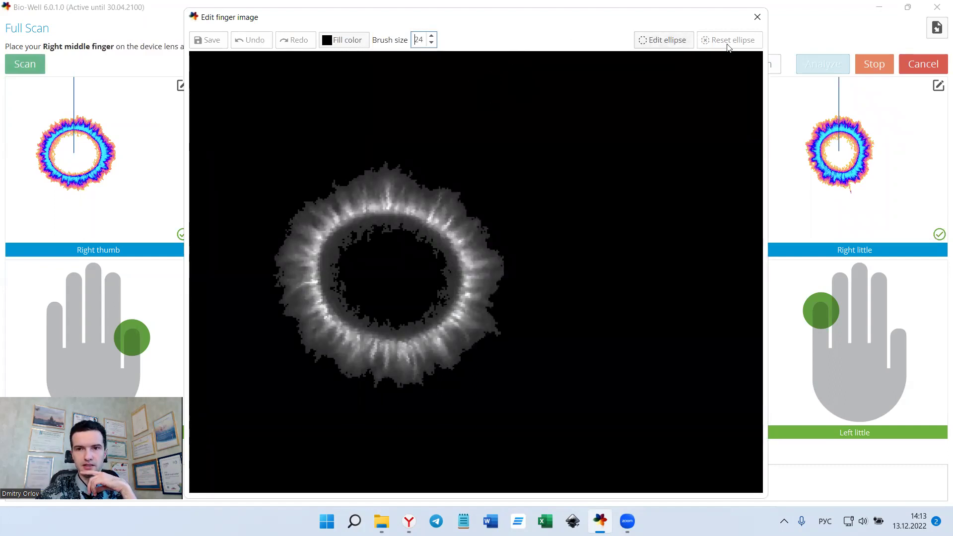
click(667, 44)
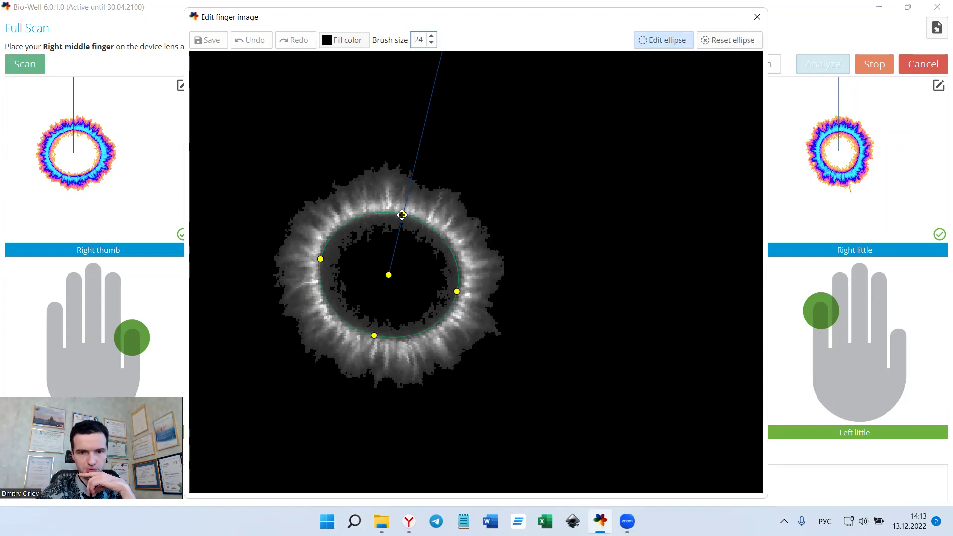
drag(402, 215, 423, 224)
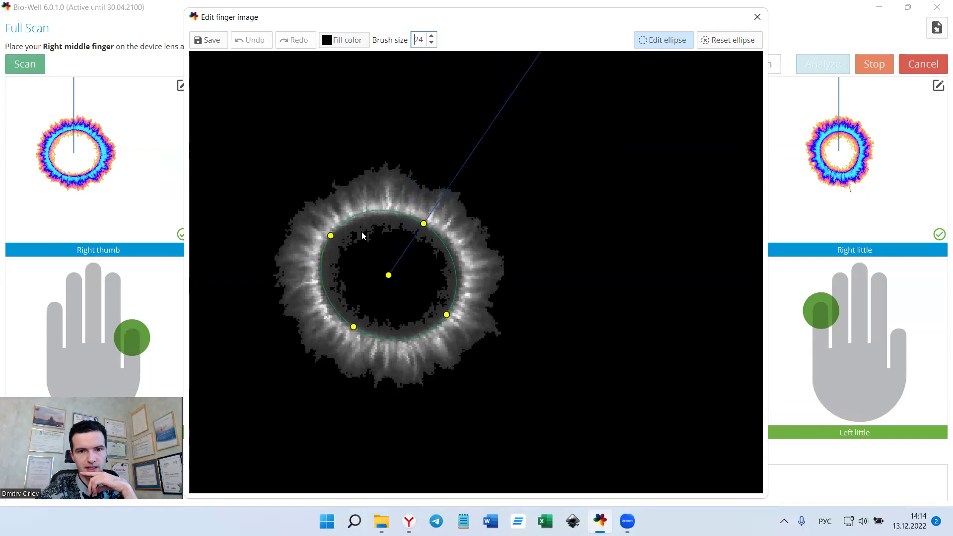
mouse_move(331, 237)
mouse_down()
mouse_move(355, 254)
mouse_move(327, 241)
mouse_up()
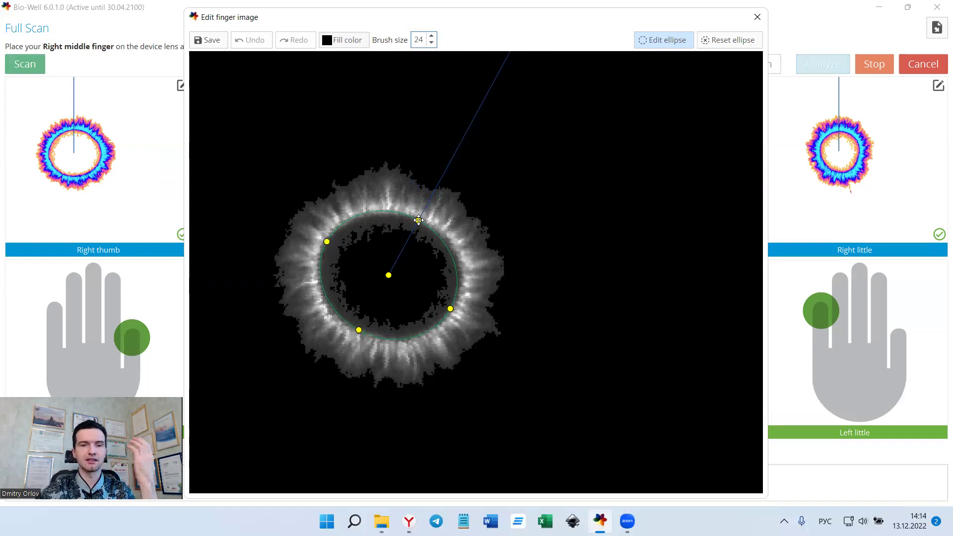
drag(418, 220, 421, 222)
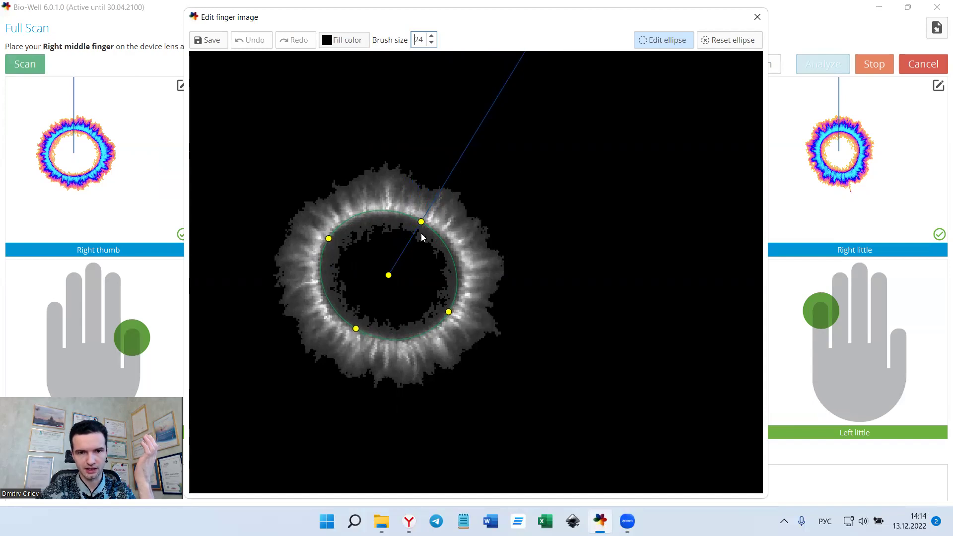
drag(421, 222, 416, 219)
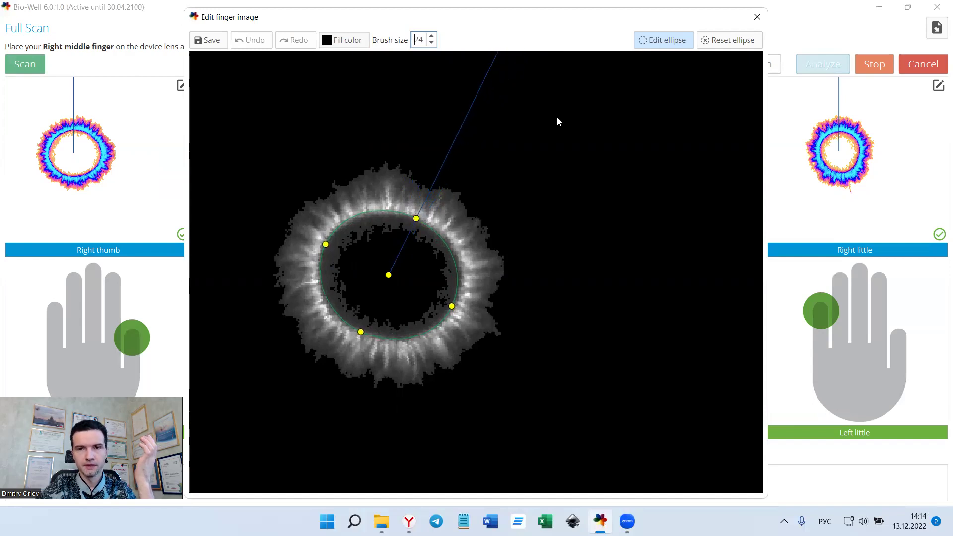
click(205, 40)
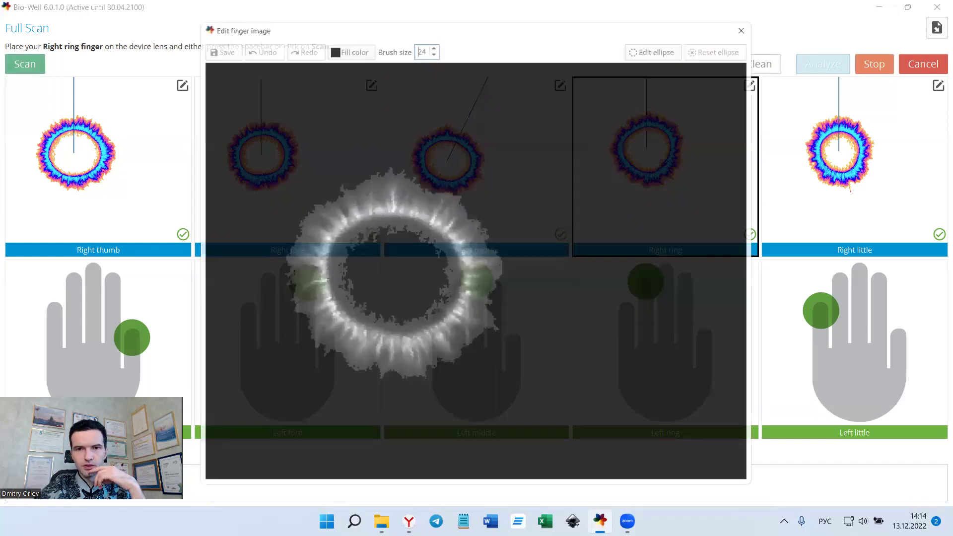
- Reopen the right middle finger's image, try rotating the ellipse further clockwise, reset it, and cancel the Full Scan
click(560, 86)
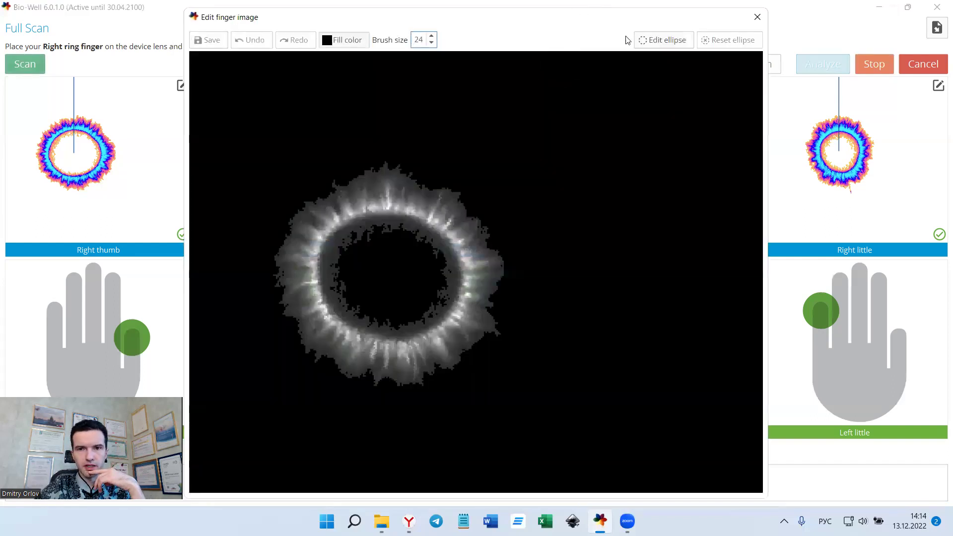
click(641, 40)
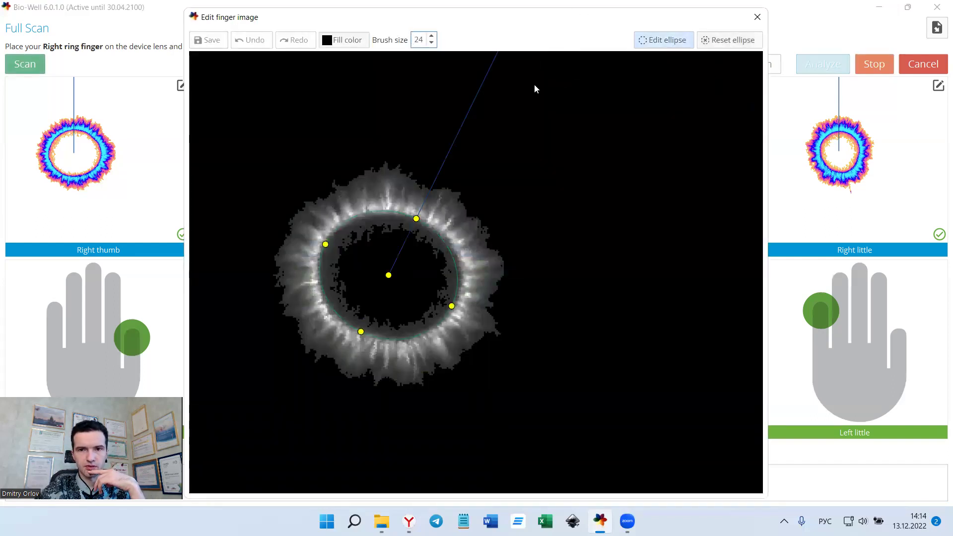
drag(416, 219, 481, 267)
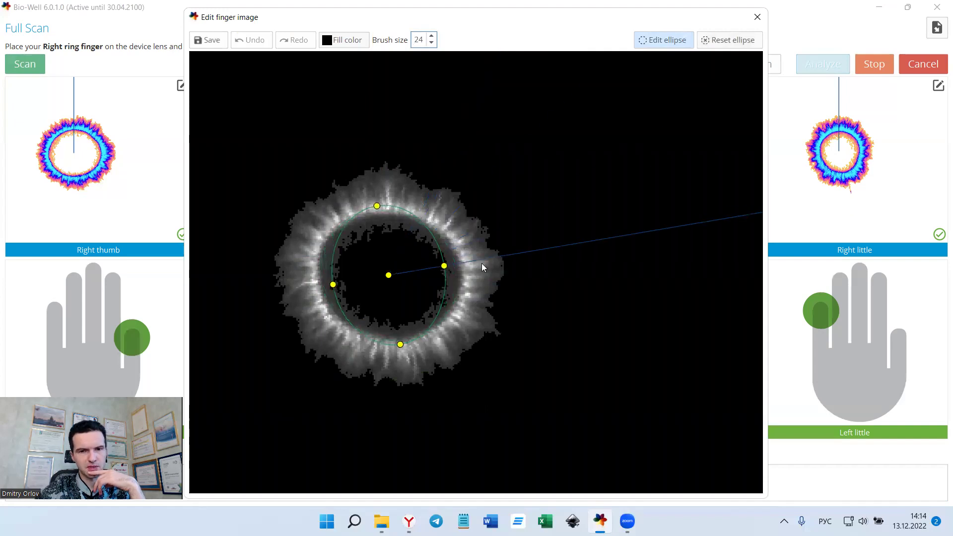
click(720, 41)
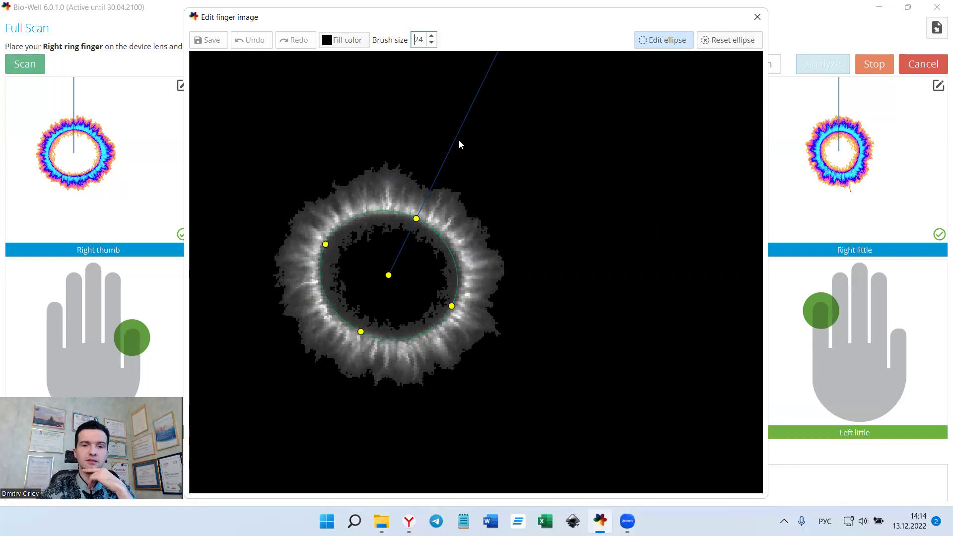
click(757, 17)
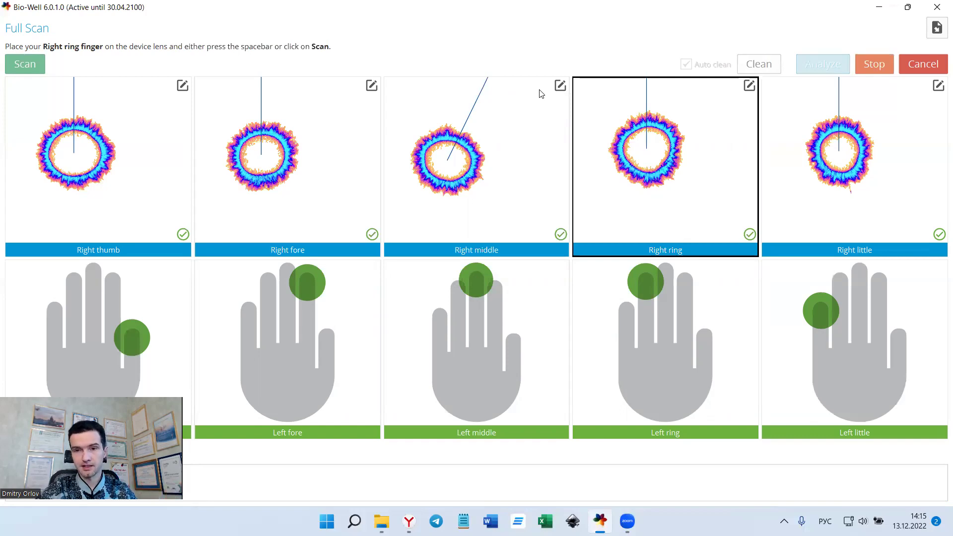
click(939, 63)
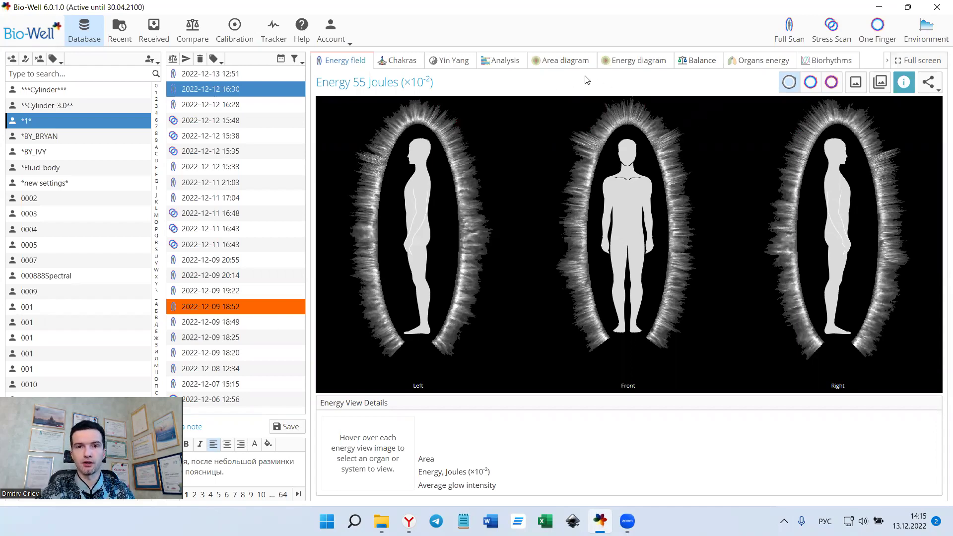
click(562, 60)
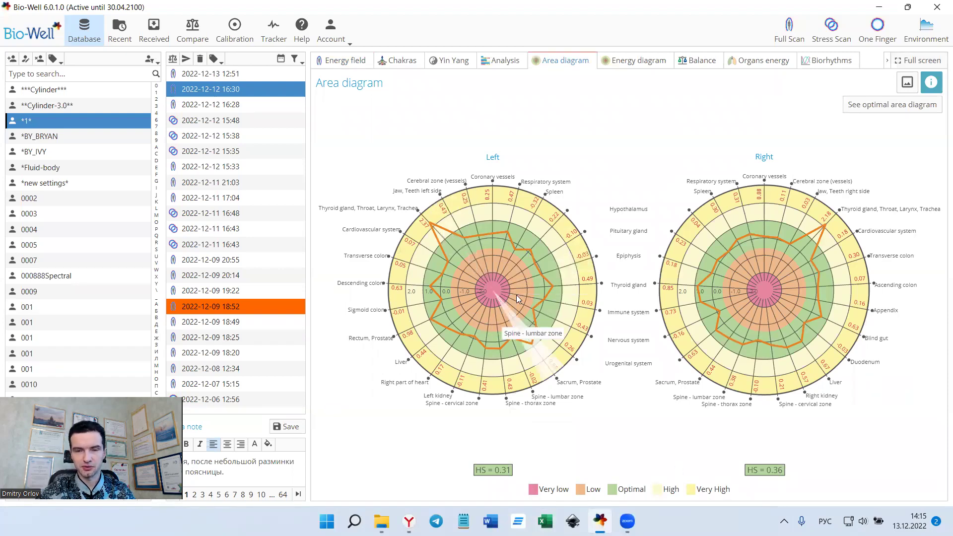
click(751, 58)
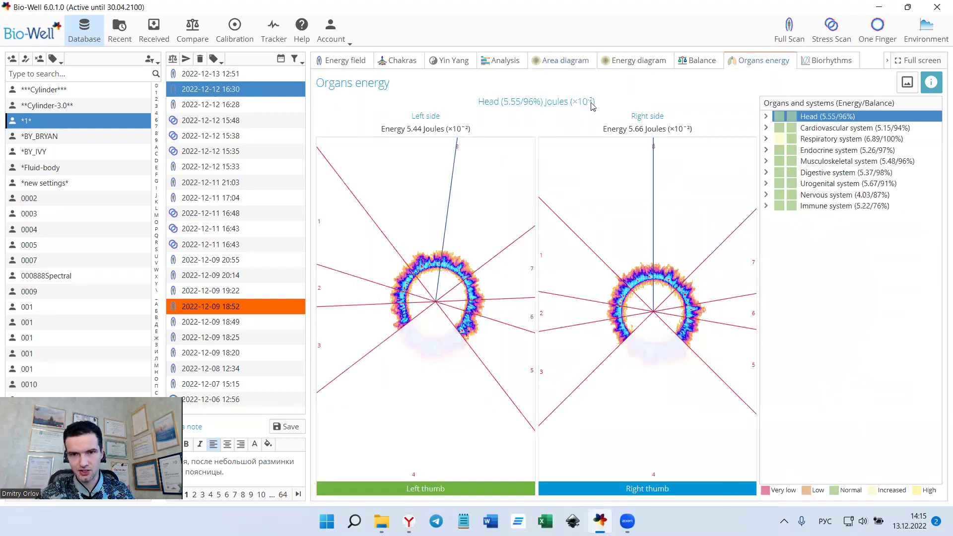
click(644, 62)
click(696, 61)
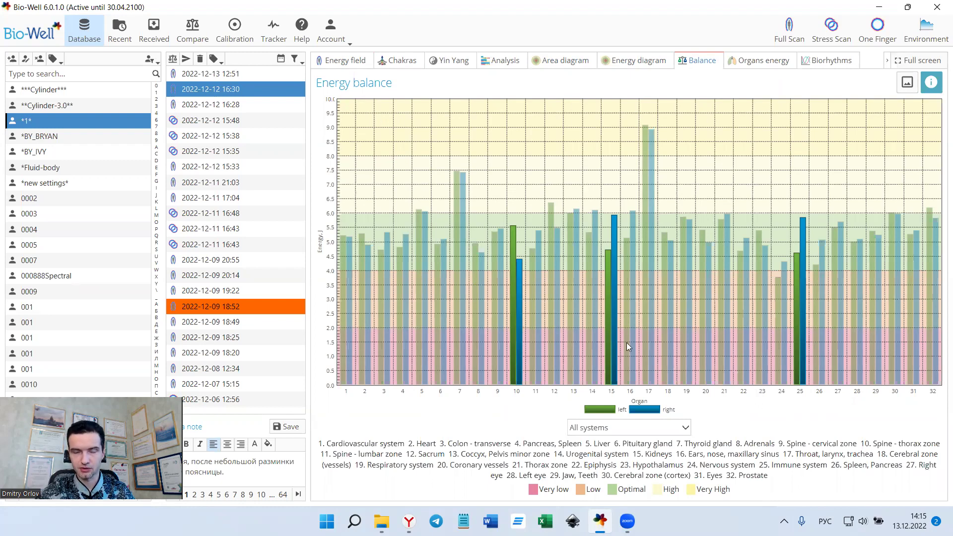
click(634, 63)
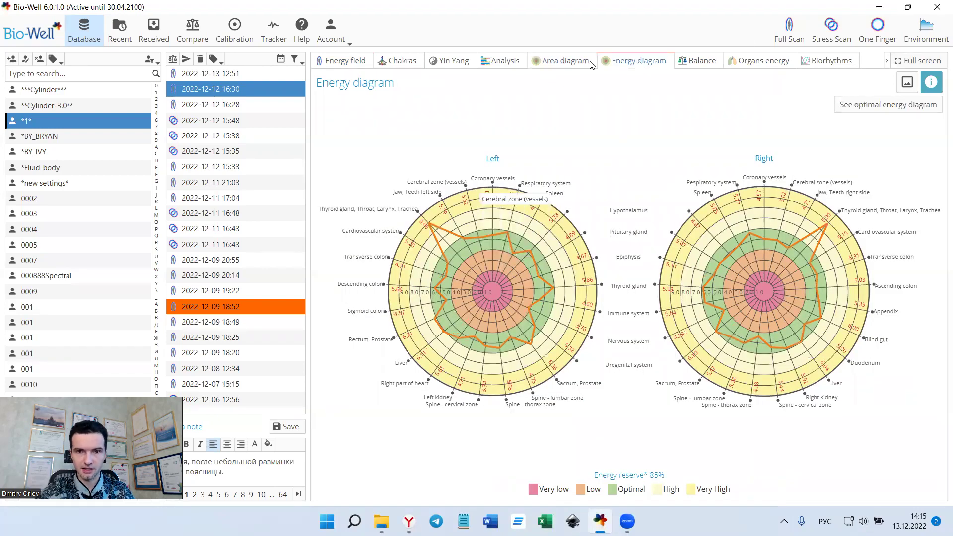
click(708, 62)
click(764, 62)
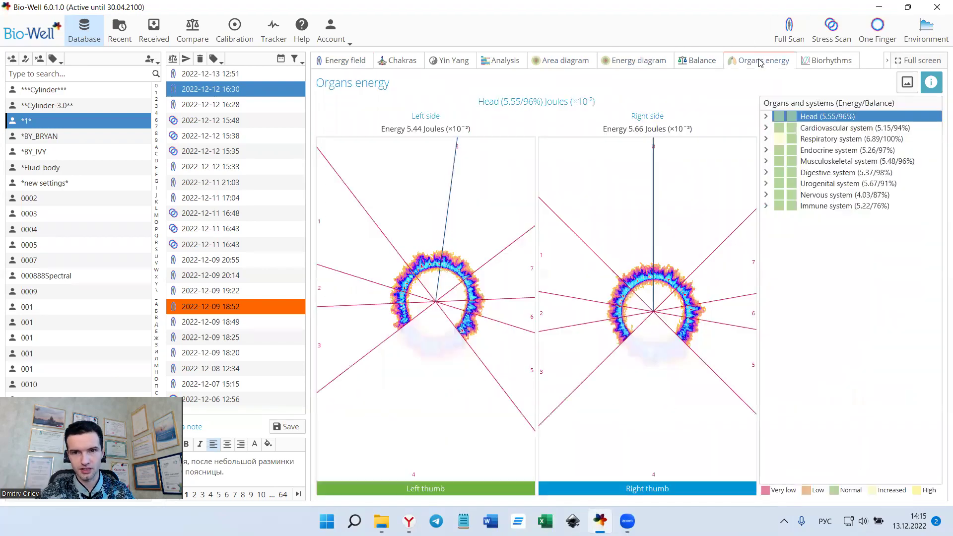
click(502, 64)
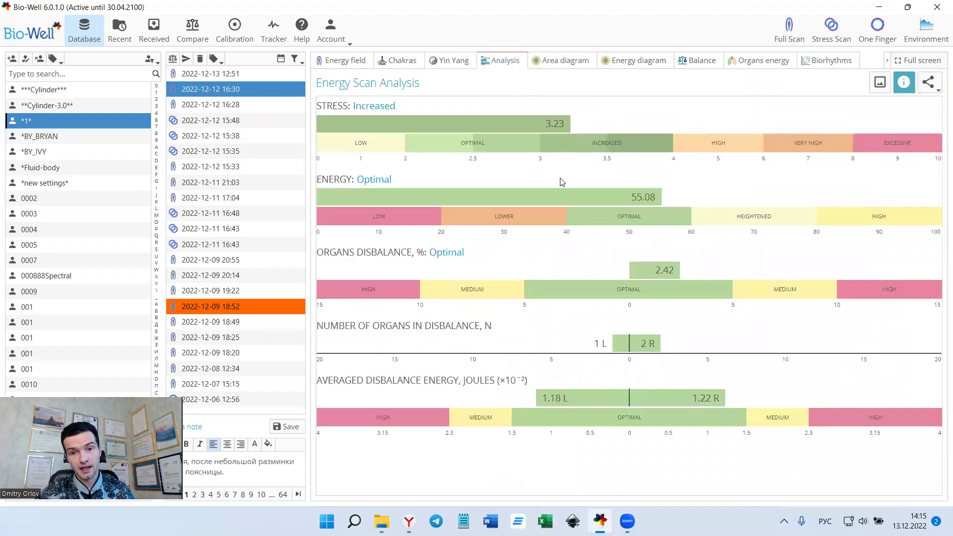